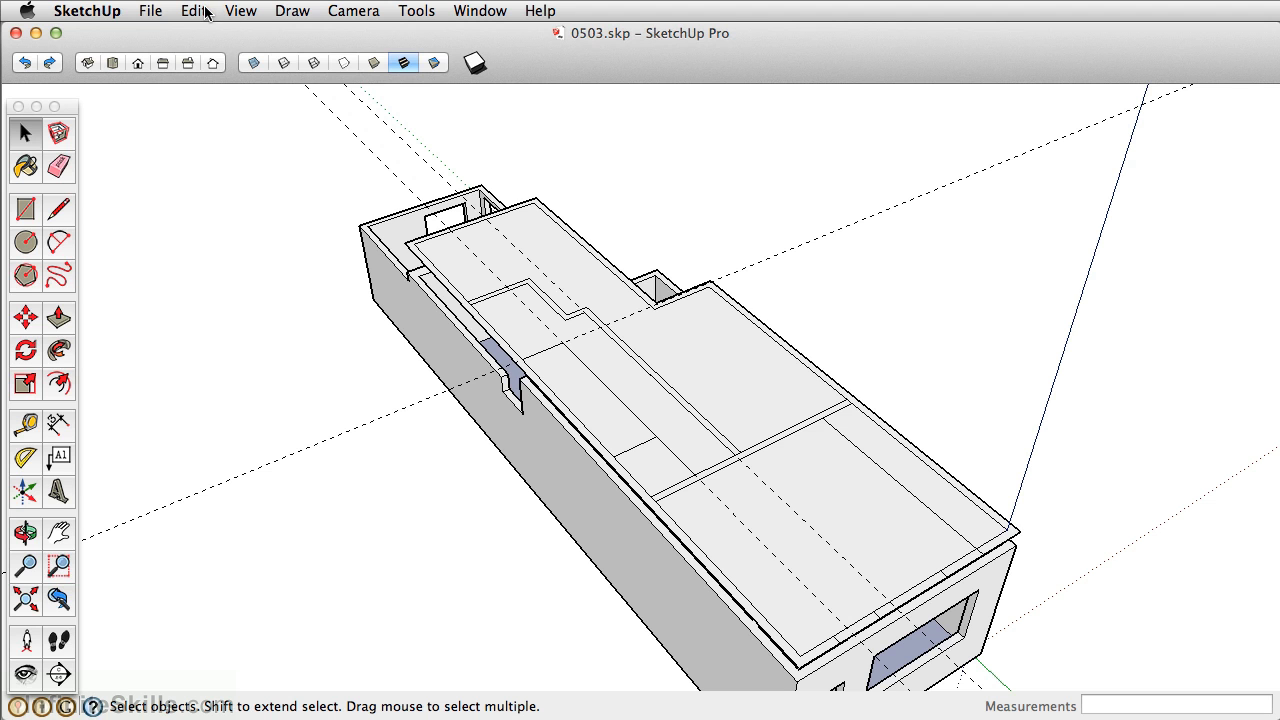
Clear every dashed guide line from the 0503.skp house model with Edit > Delete Guides
click(206, 12)
click(240, 180)
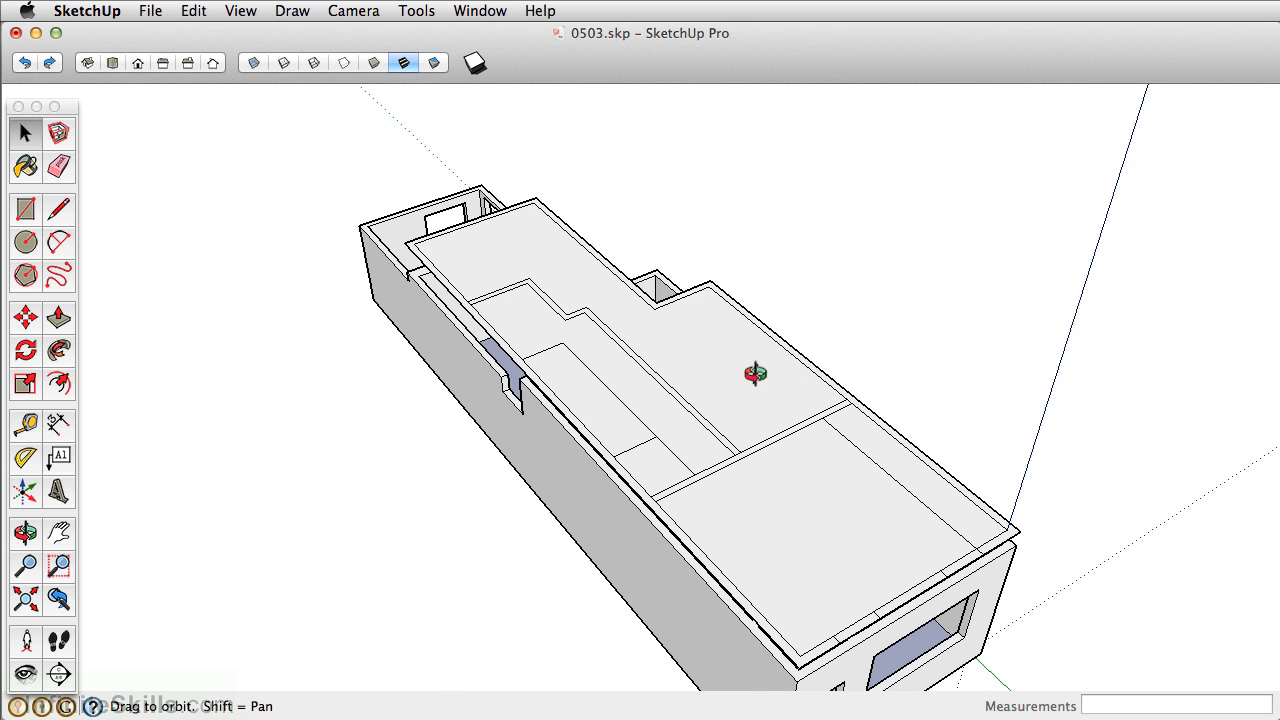
Push/Pull the second-floor outer wall outline up 107 inches (8' 11")
shift+middle_drag(757, 374, 765, 340)
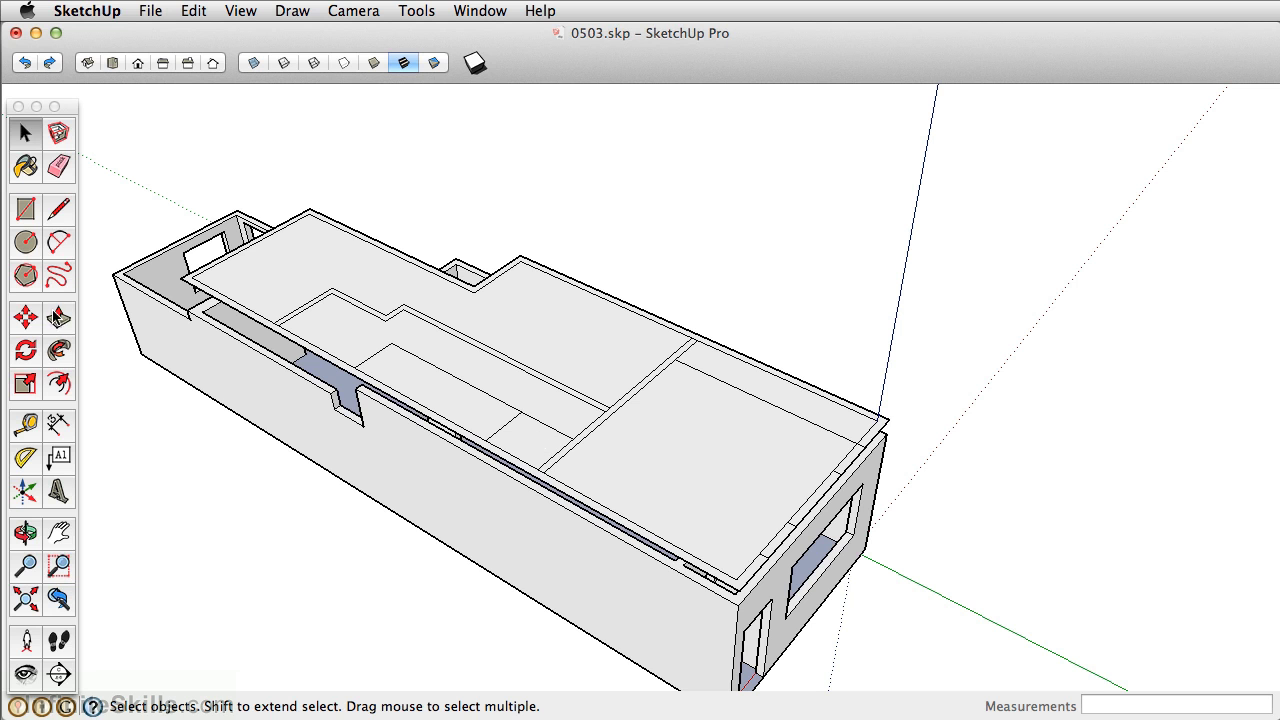
key(p)
drag(677, 563, 681, 509)
text(107)
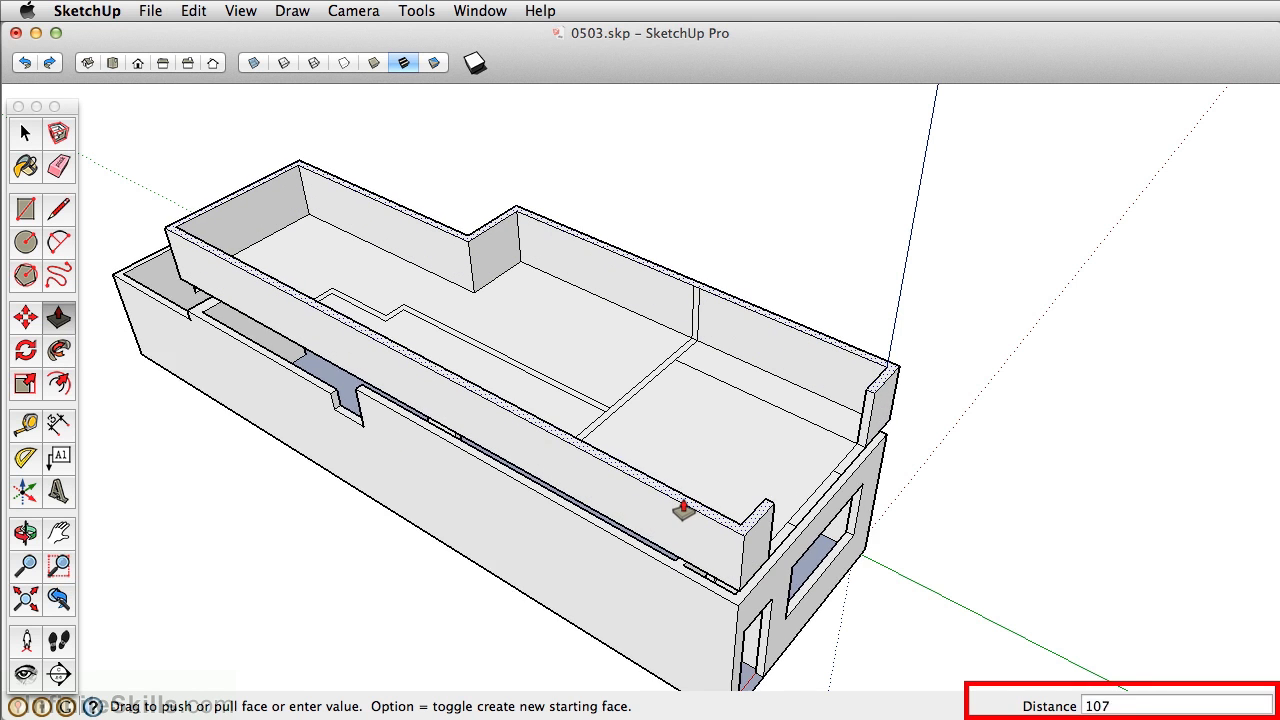
key(Return)
scroll(814, 510, up, 3)
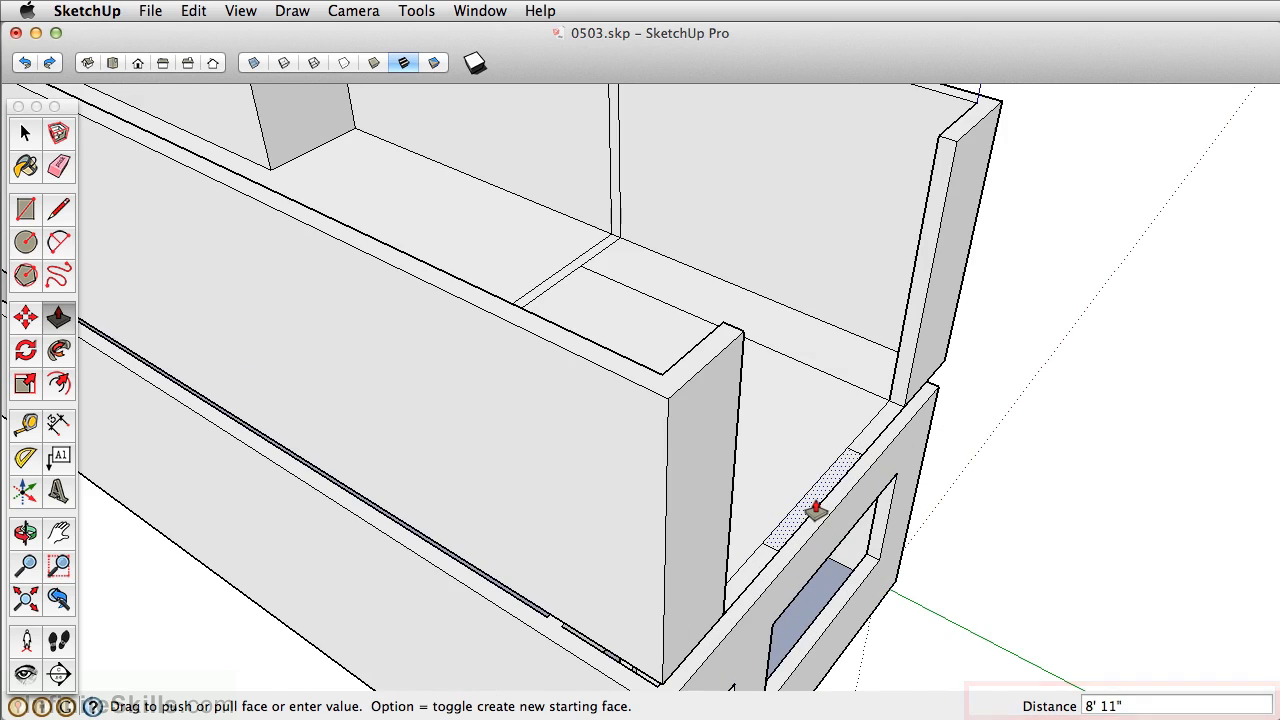
scroll(815, 510, down, 5)
Raise two thin interior floor strips to the same 8' 11" wall height
middle_drag(820, 514, 423, 414)
scroll(443, 380, up, 5)
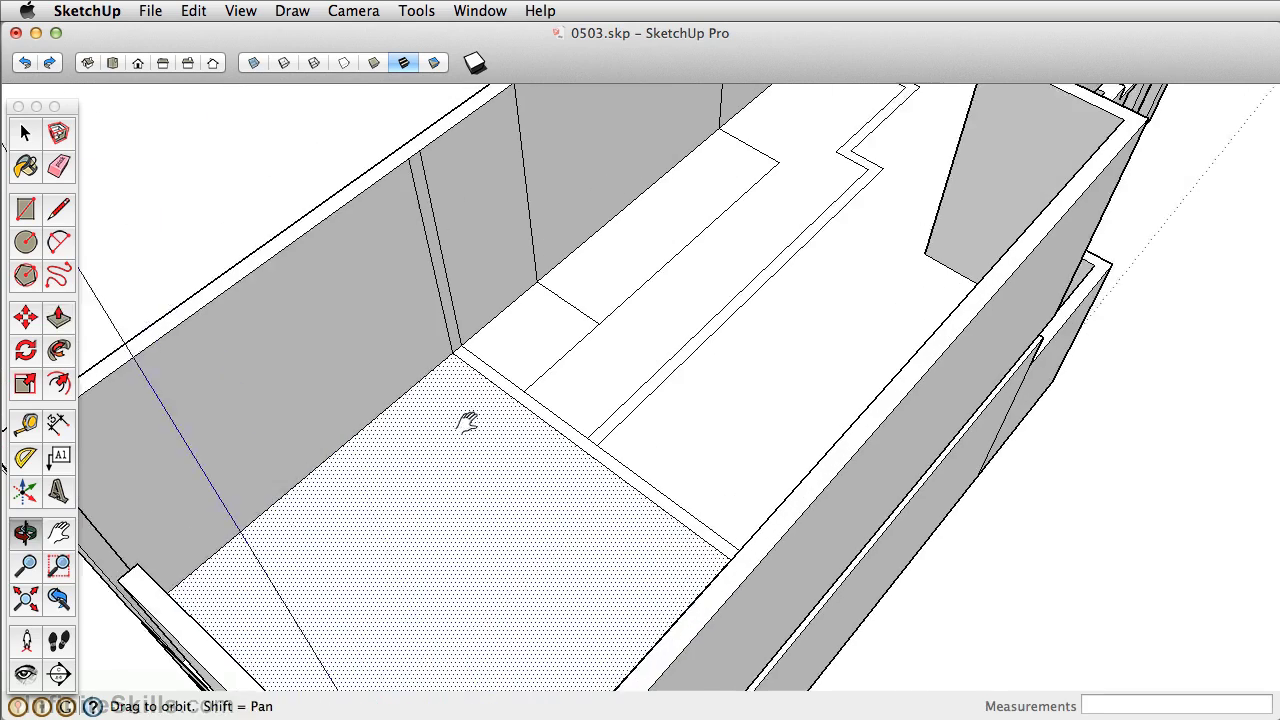
double_click(489, 428)
mouse_move(729, 391)
middle_down()
mouse_move(534, 420)
mouse_move(252, 548)
mouse_move(313, 464)
middle_up()
double_click(463, 381)
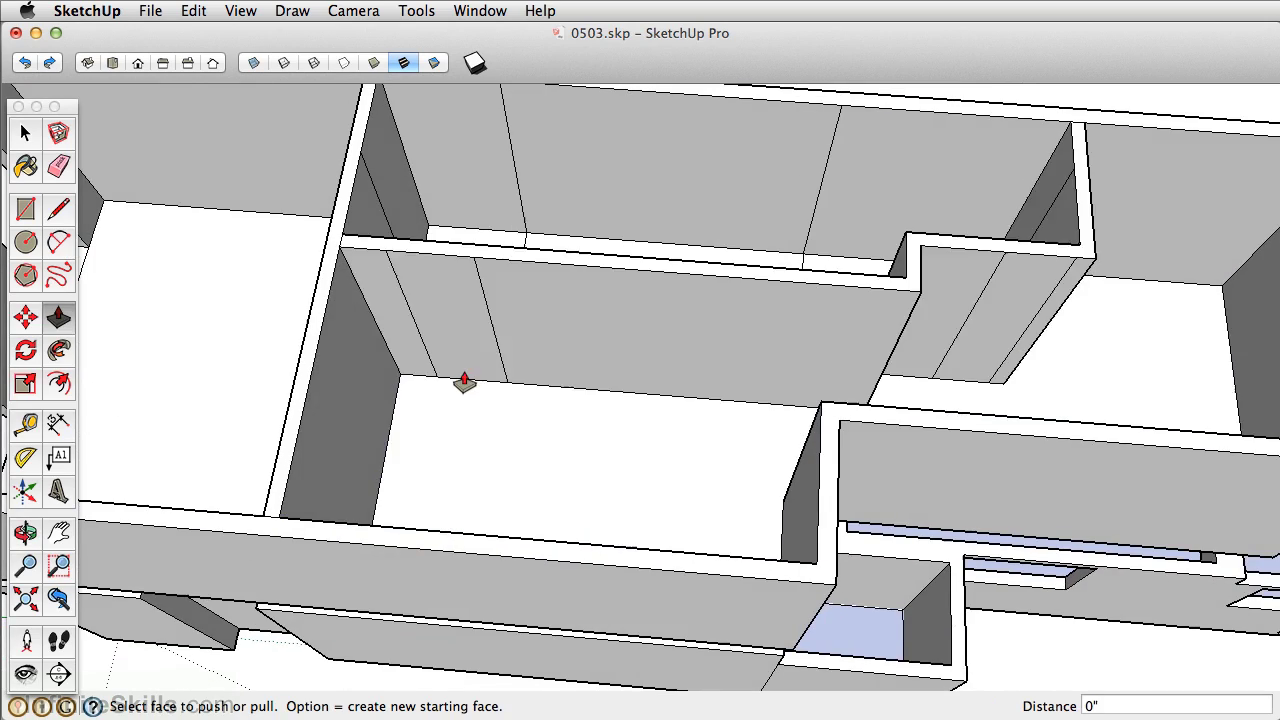
scroll(464, 382, down, 3)
middle_drag(464, 382, 480, 517)
scroll(563, 340, up, 4)
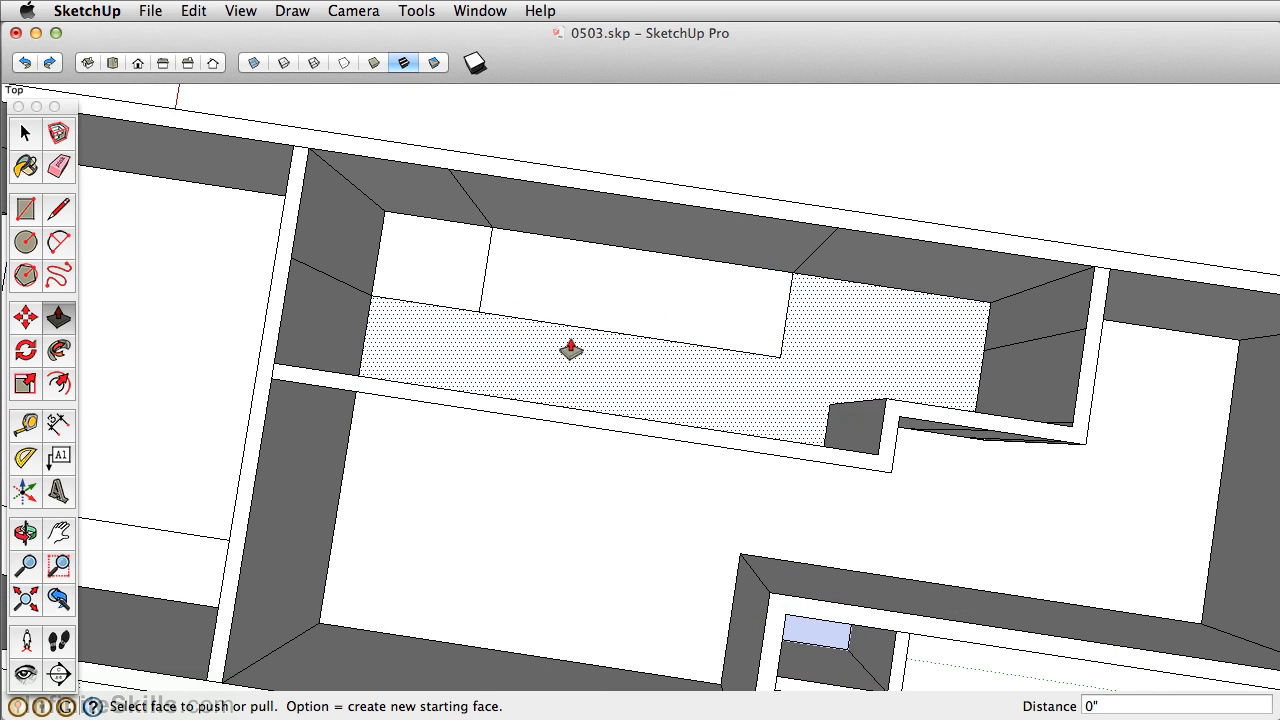
Select and delete the stray rectangular floor face left inside the room
click(27, 133)
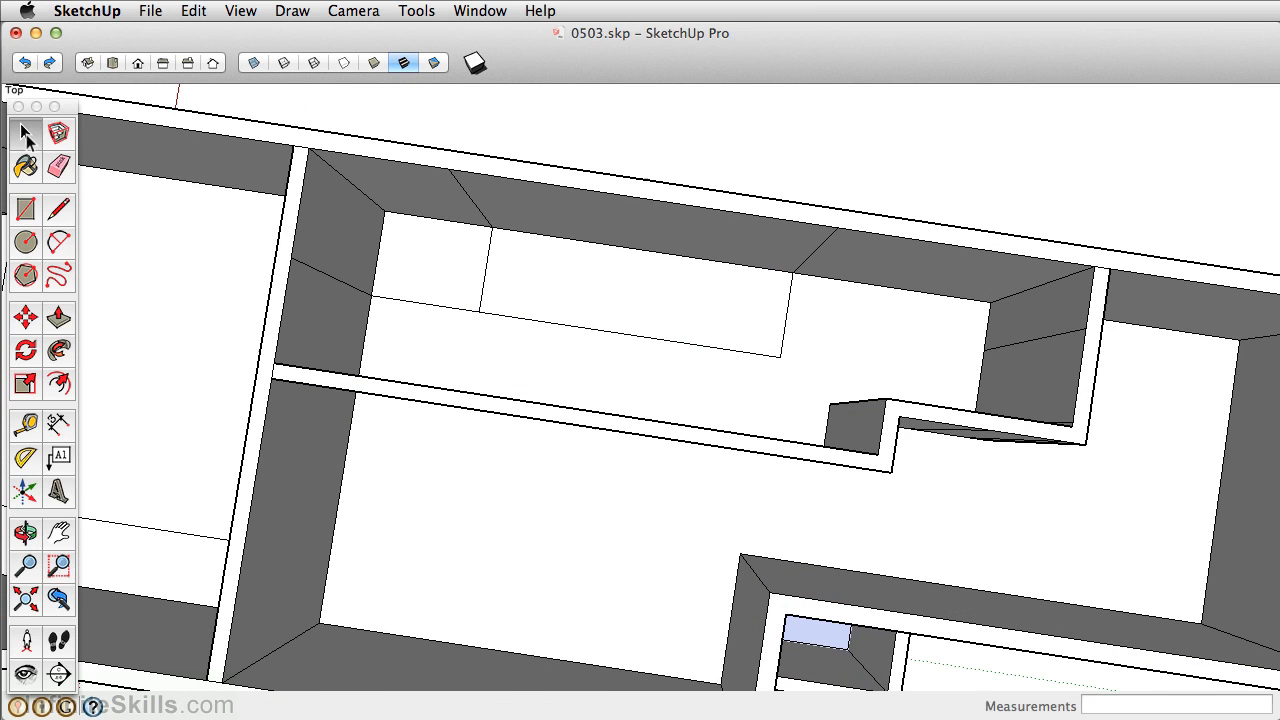
click(573, 292)
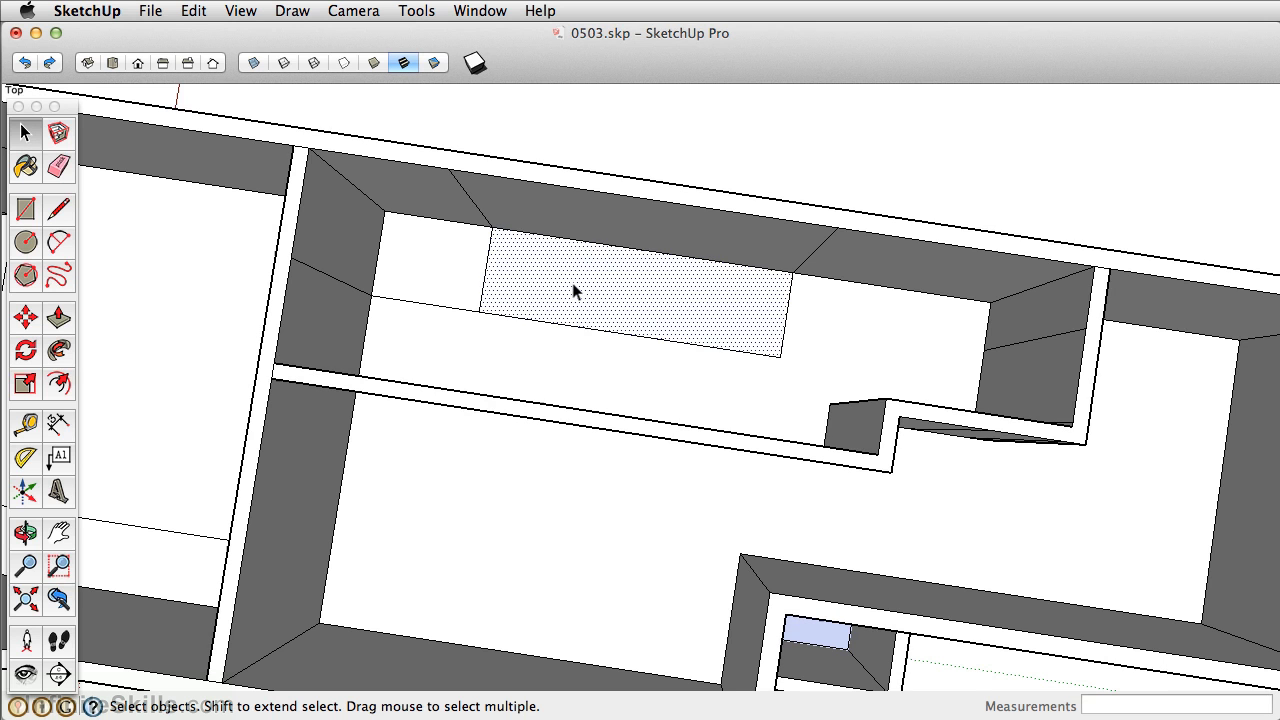
key(Delete)
middle_drag(973, 324, 723, 589)
Offset the selected floor edge 5 inches to form a new wall strip
scroll(620, 520, up, 5)
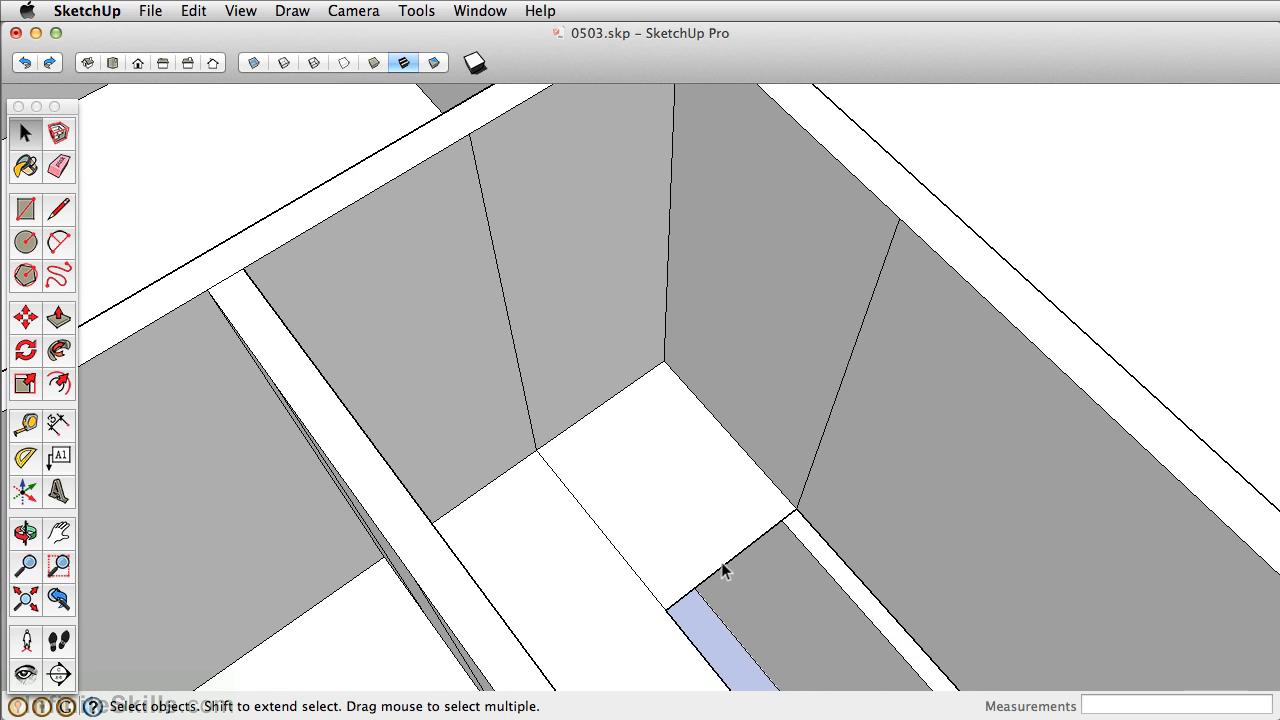
click(721, 566)
scroll(540, 456, up, 5)
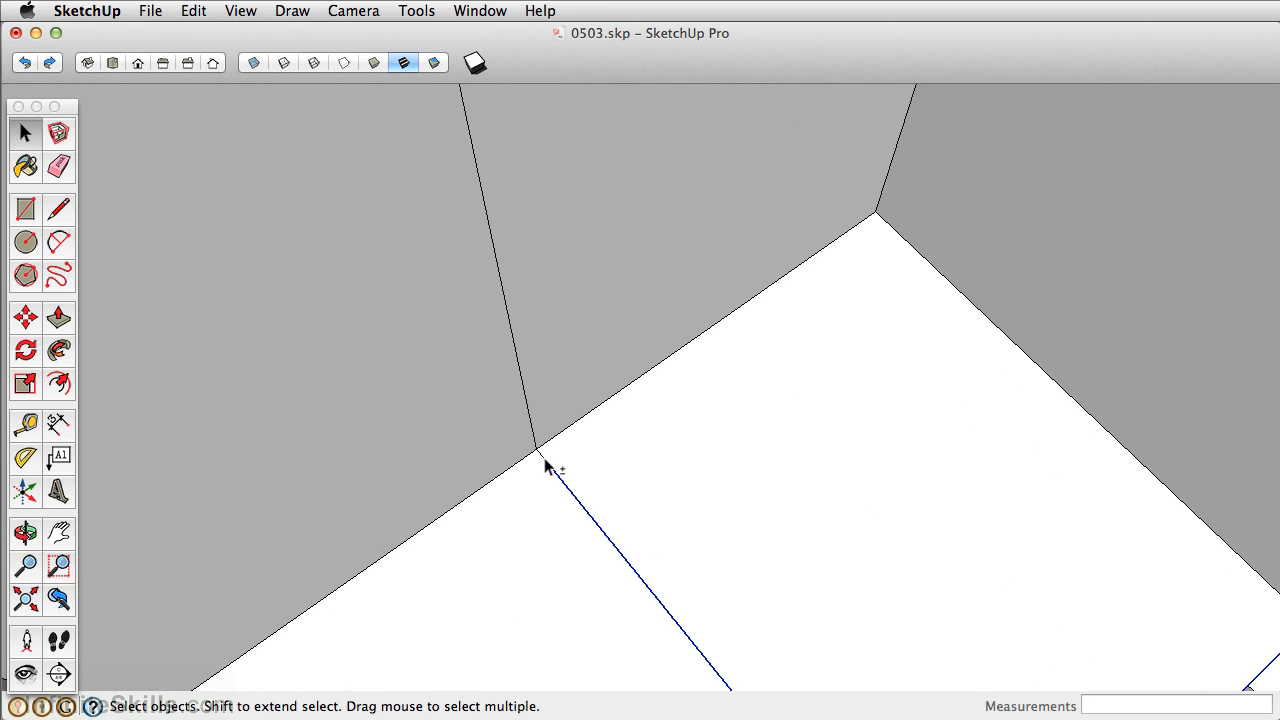
scroll(597, 531, down, 5)
middle_drag(663, 611, 630, 516)
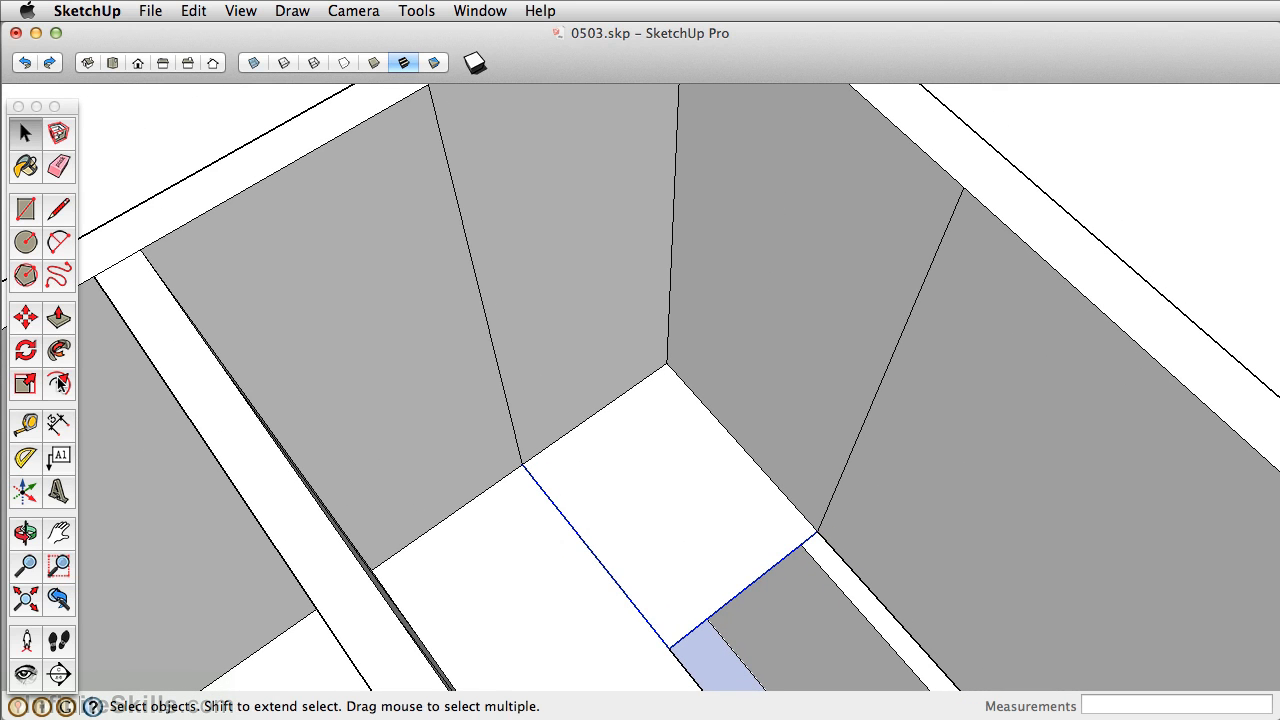
click(59, 383)
click(737, 566)
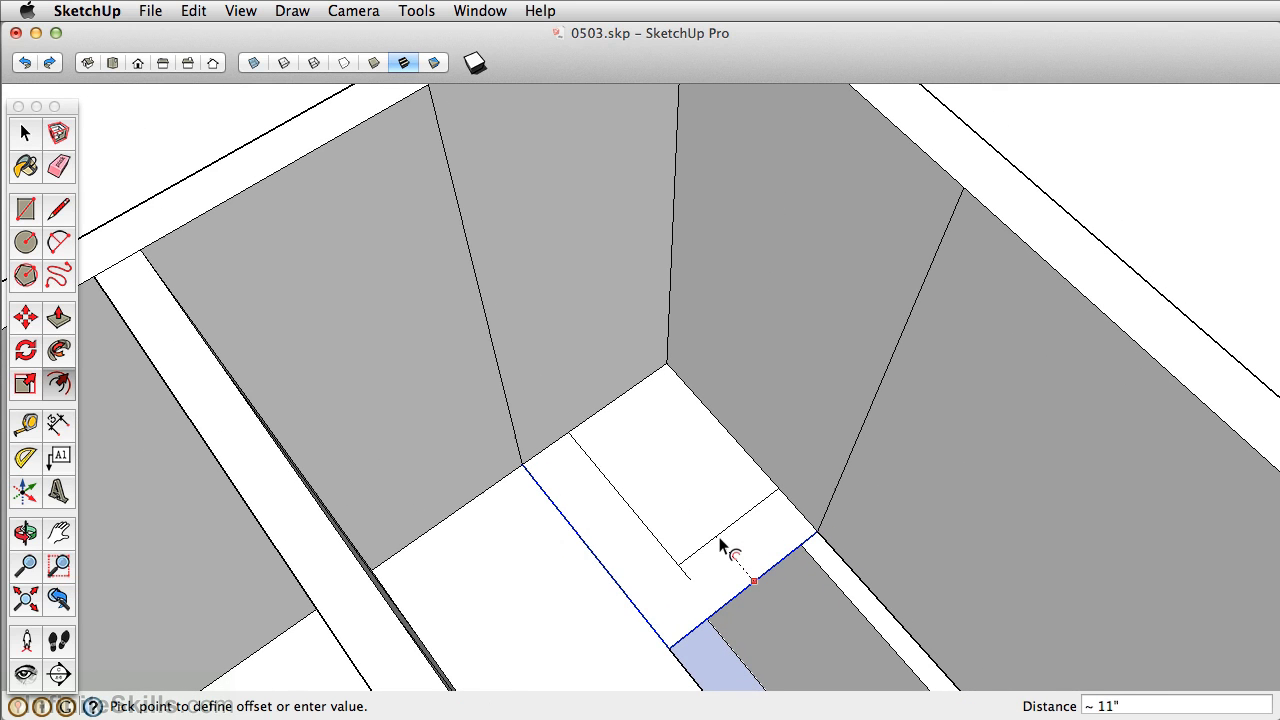
text(5)
key(Return)
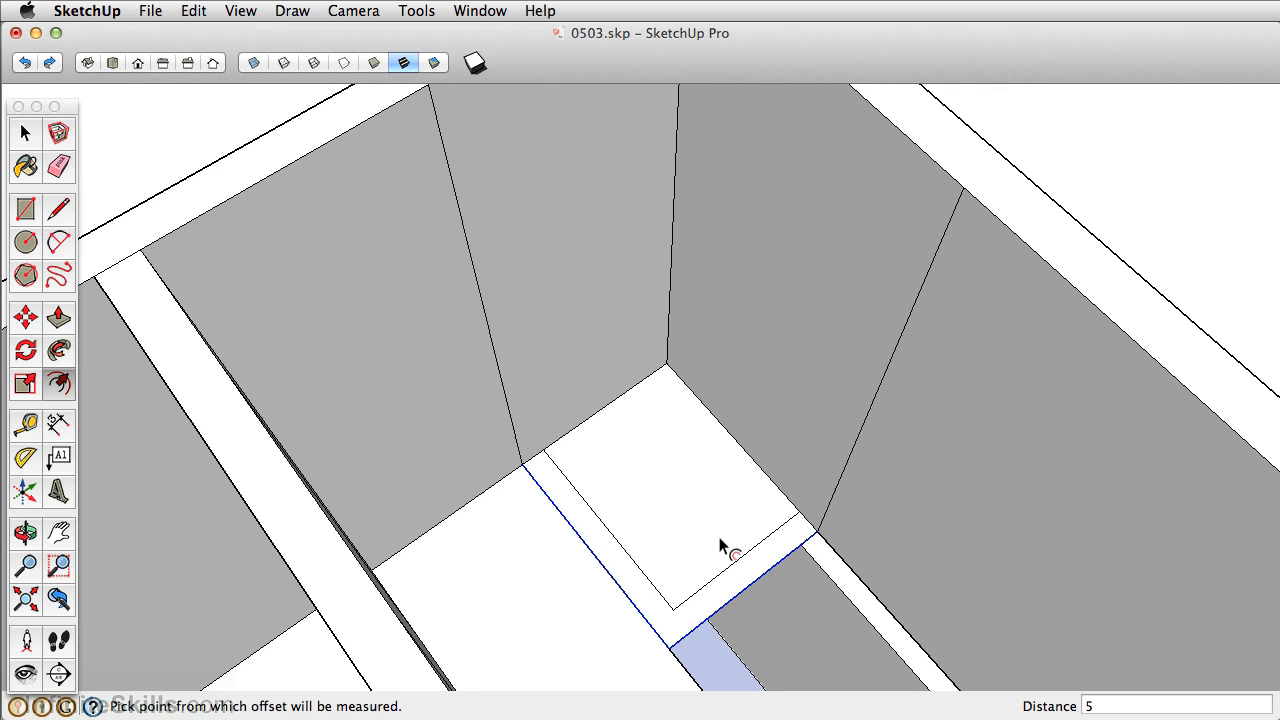
Pull the 5-inch offset strip up into an 8' 11" wall
click(59, 317)
drag(608, 534, 491, 337)
middle_drag(575, 440, 903, 443)
Pull the narrow floor strip beside the corner room up to 8' 11"
scroll(871, 443, up, 10)
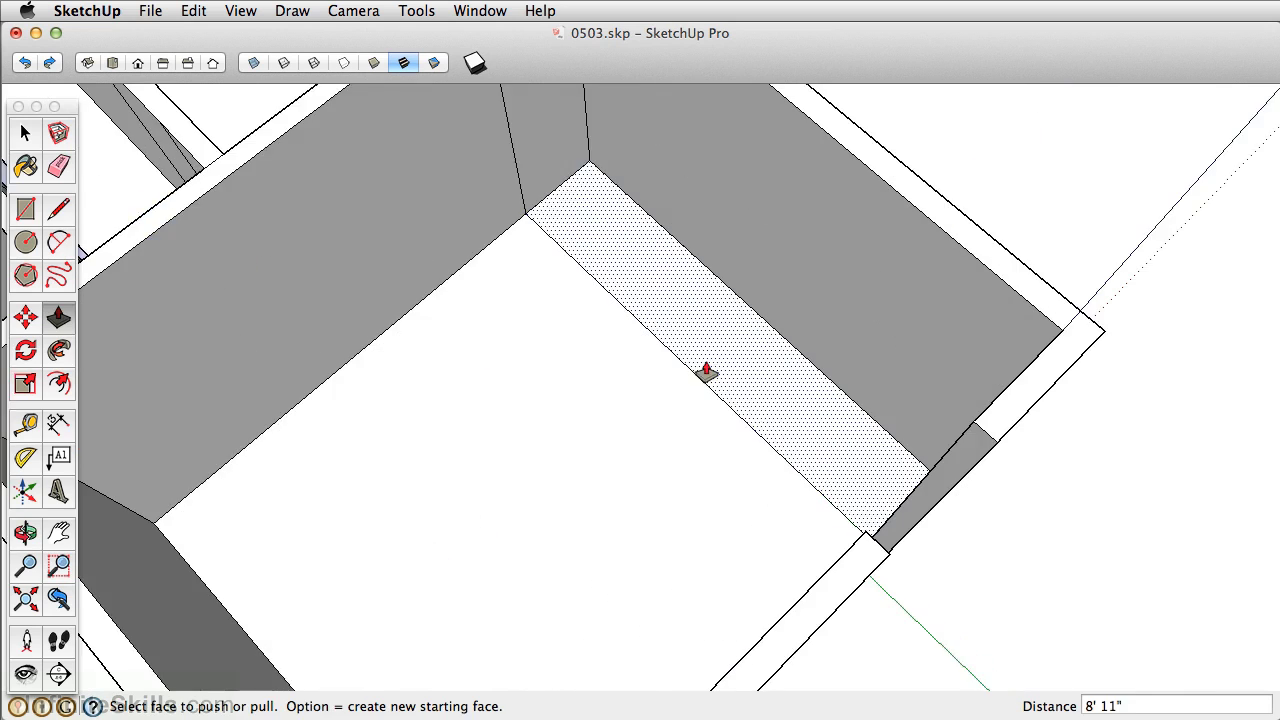
click(775, 390)
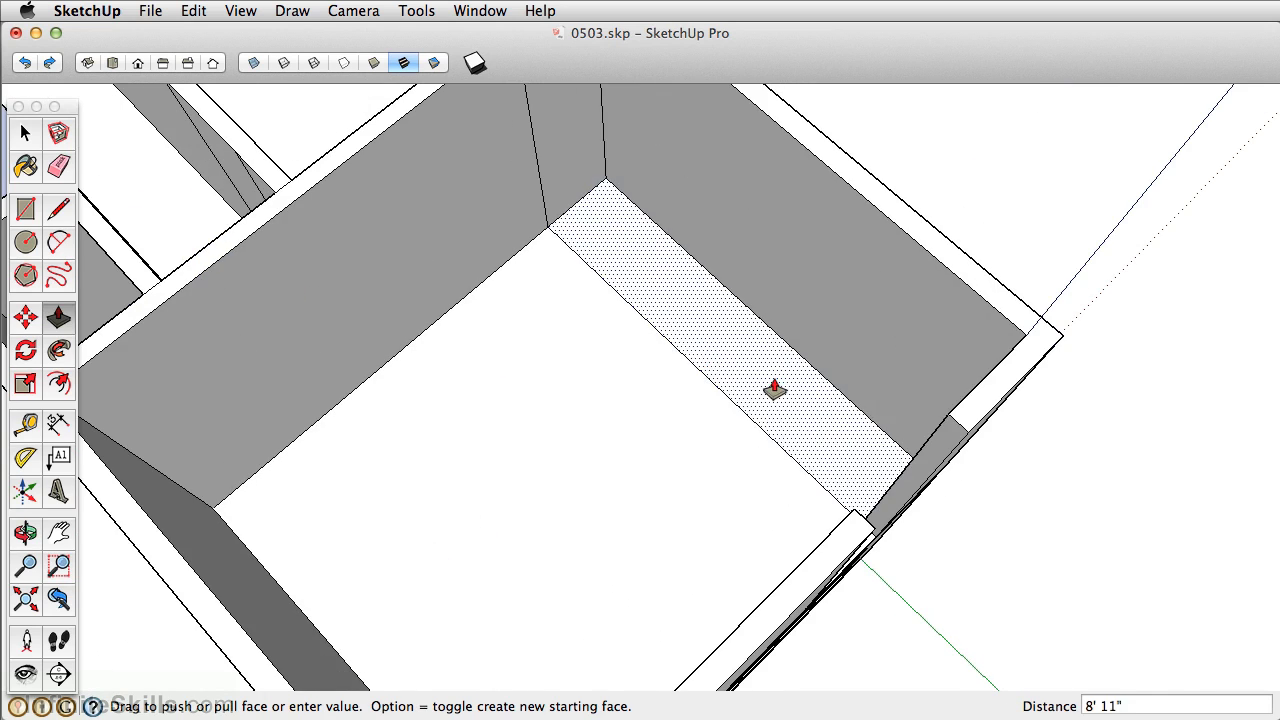
click(1014, 332)
scroll(762, 275, down, 3)
middle_drag(762, 275, 763, 320)
middle_drag(591, 423, 743, 491)
scroll(782, 430, up, 3)
scroll(750, 490, up, 2)
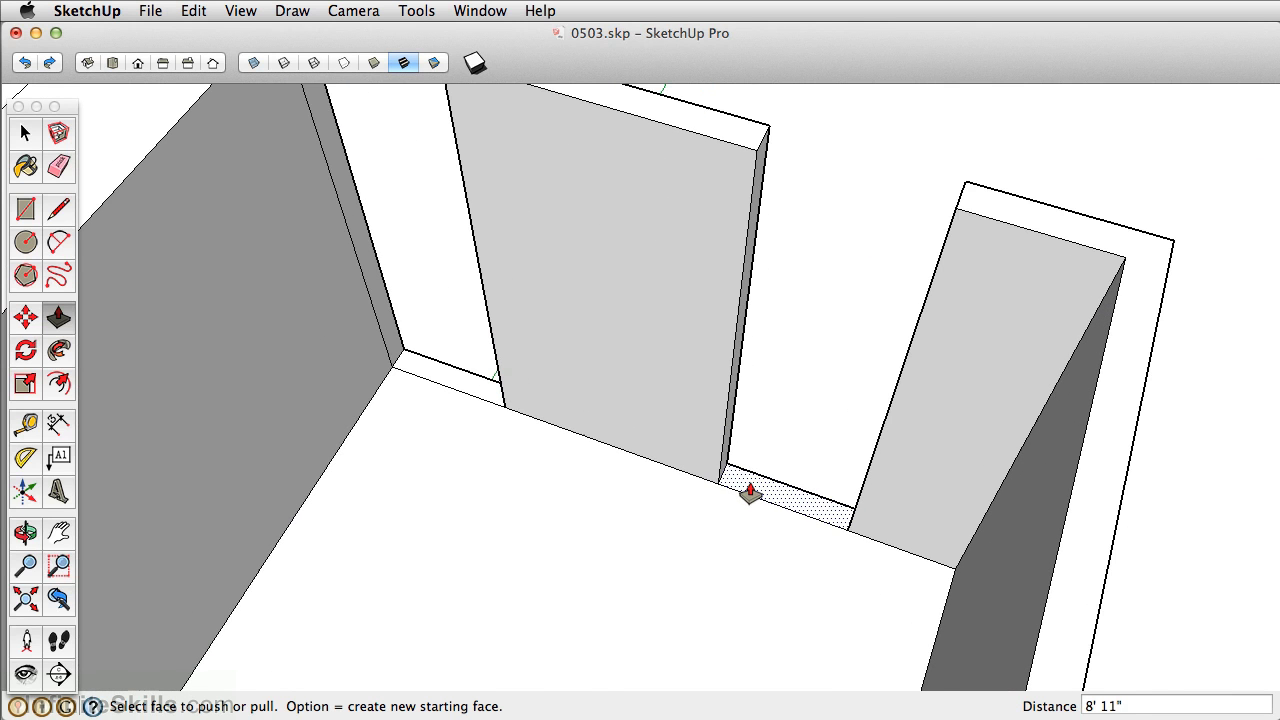
Pull the threshold block up to 36 inches (3')
click(758, 493)
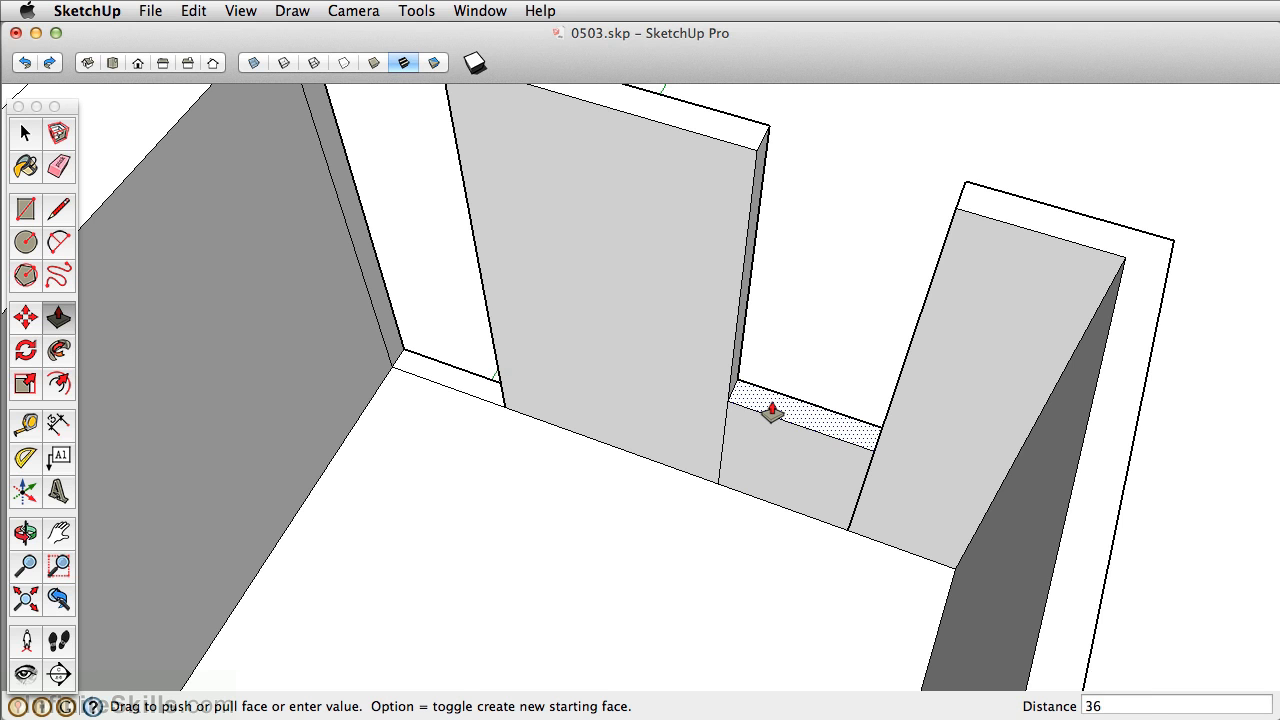
text(36)
key(Return)
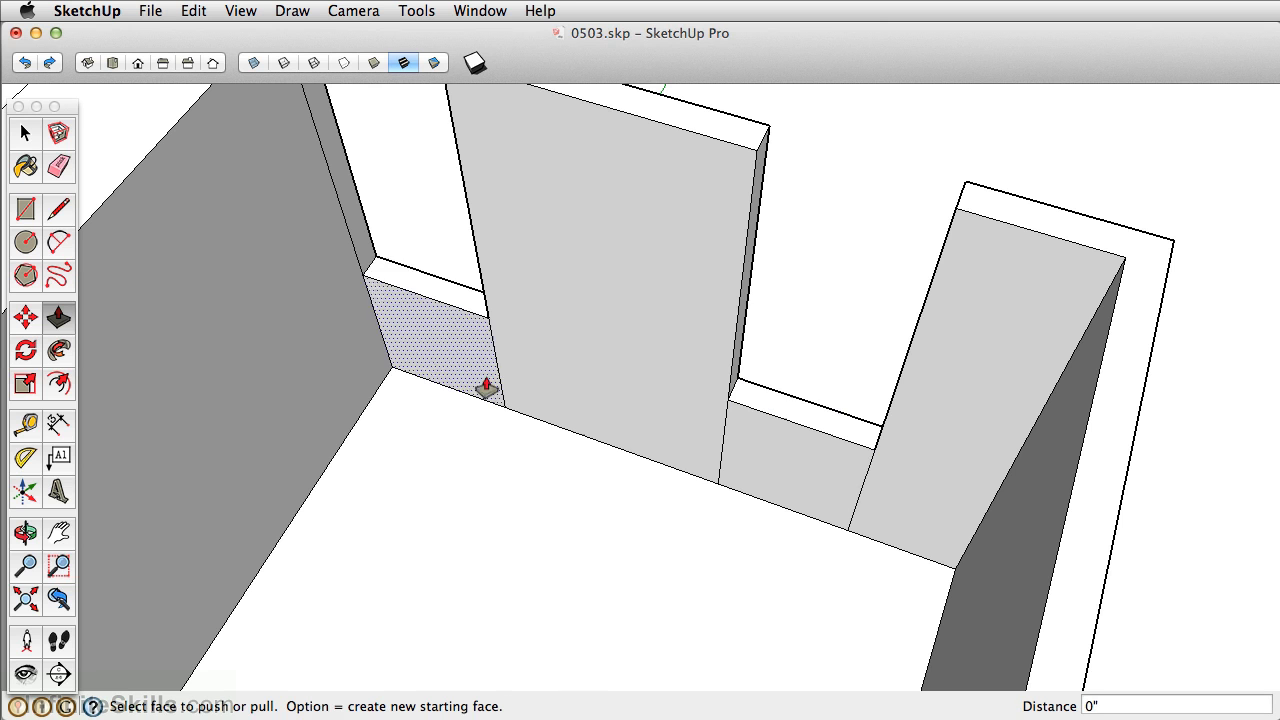
scroll(640, 380, down, 3)
middle_drag(640, 380, 633, 468)
scroll(633, 468, up, 2)
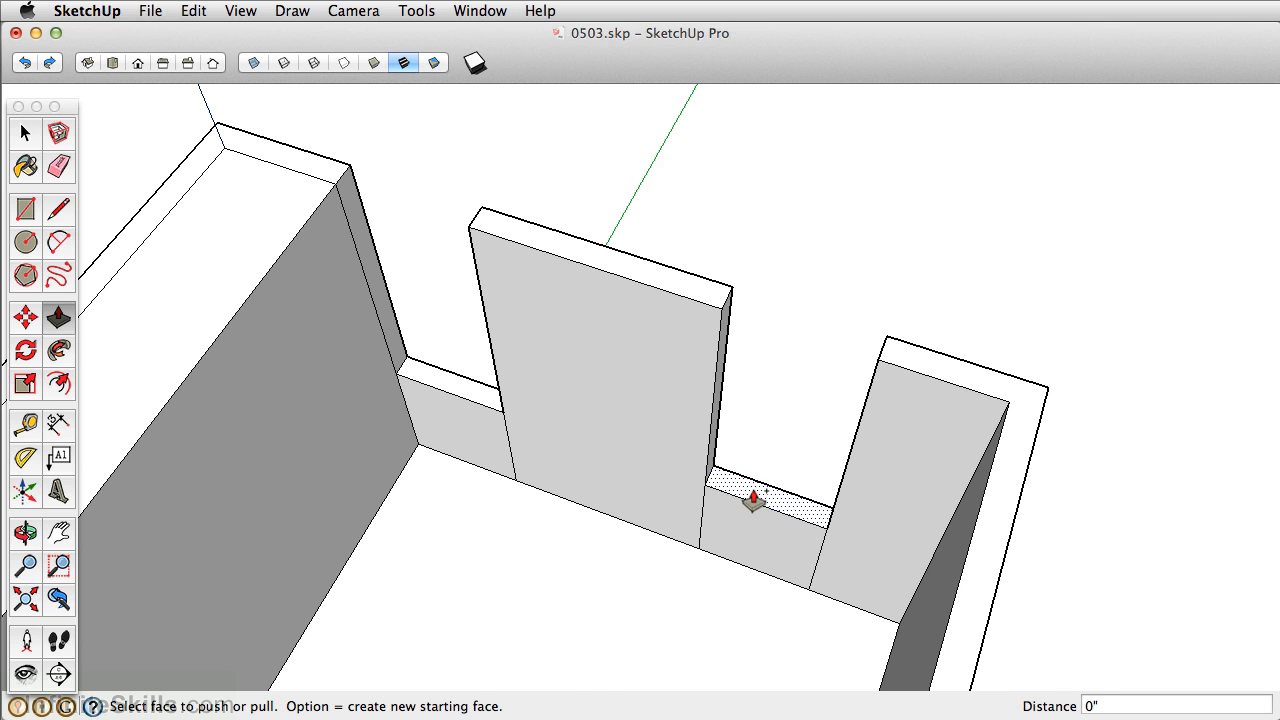
Raise both short walls to 4' 3", then lift the panels another 1' 8" to full height
drag(753, 488, 772, 399)
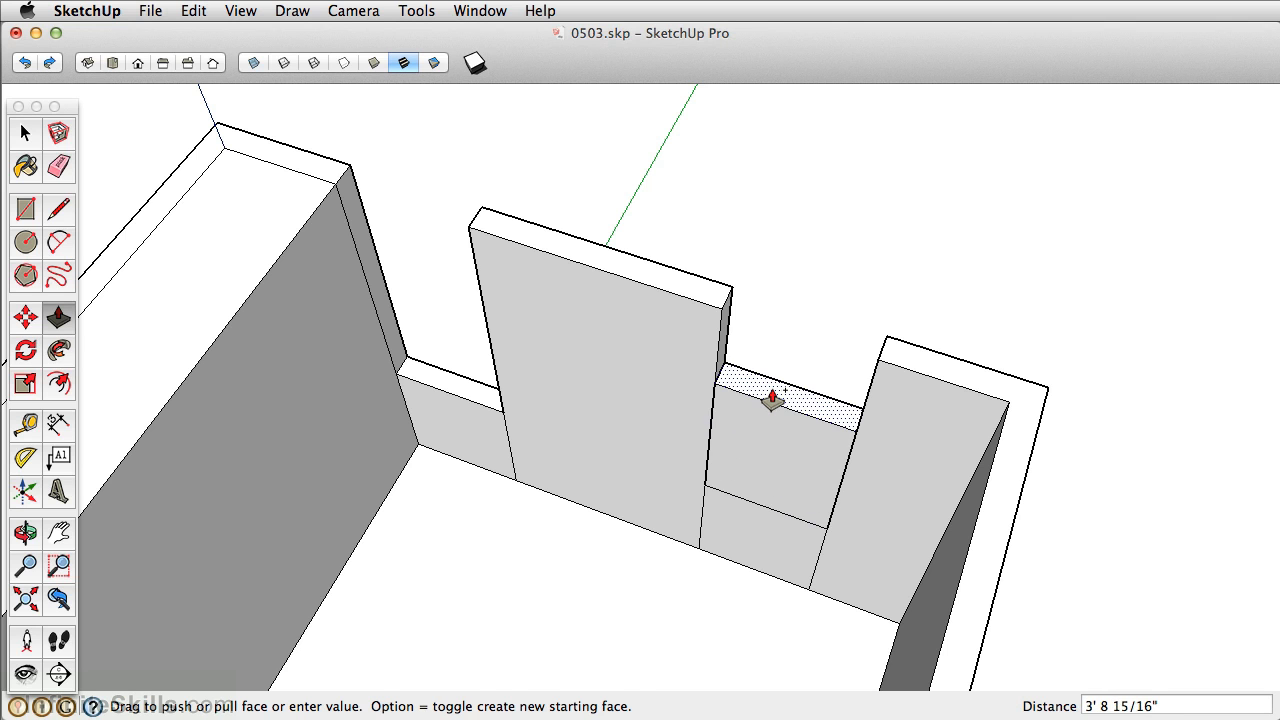
text(51)
key(Return)
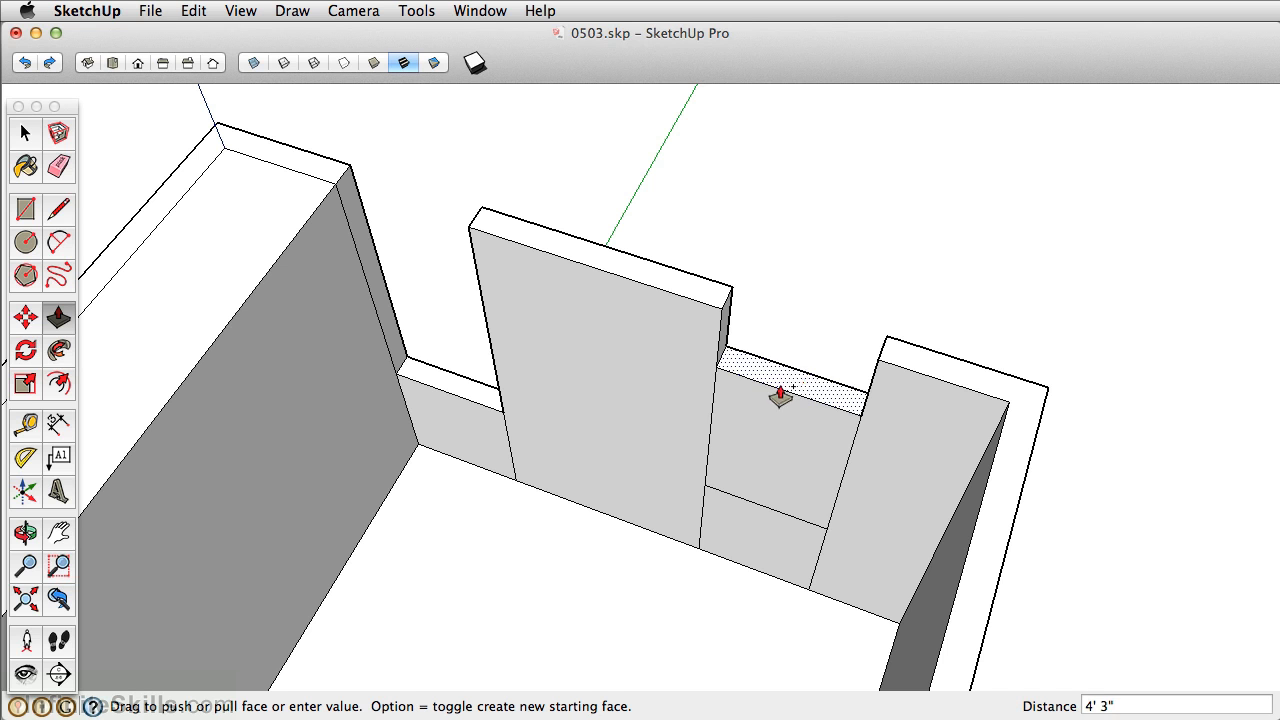
double_click(438, 388)
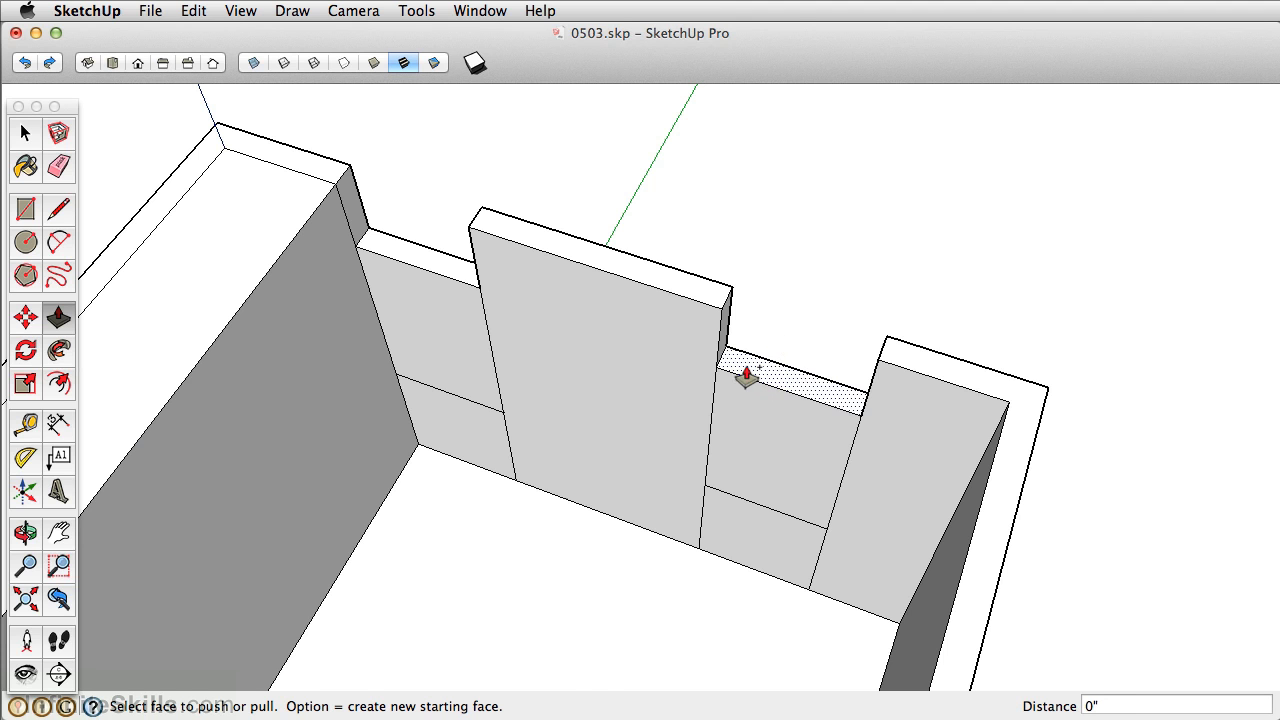
drag(743, 380, 716, 320)
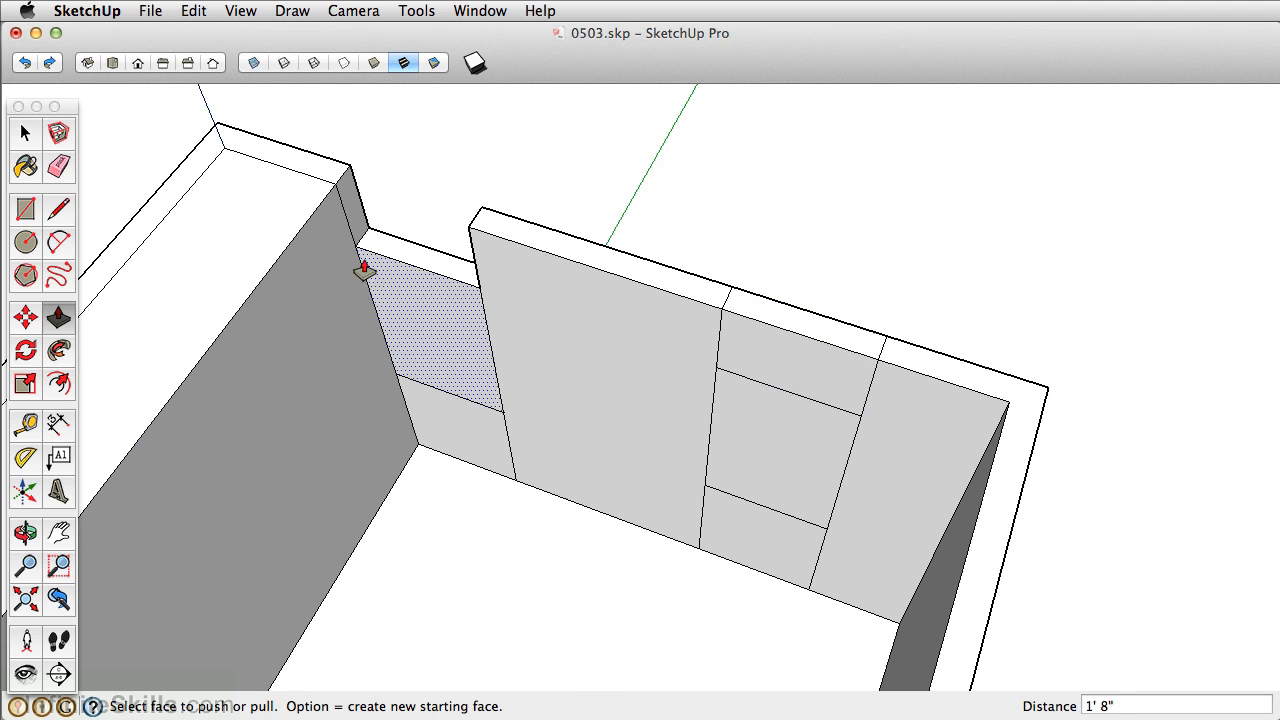
double_click(424, 268)
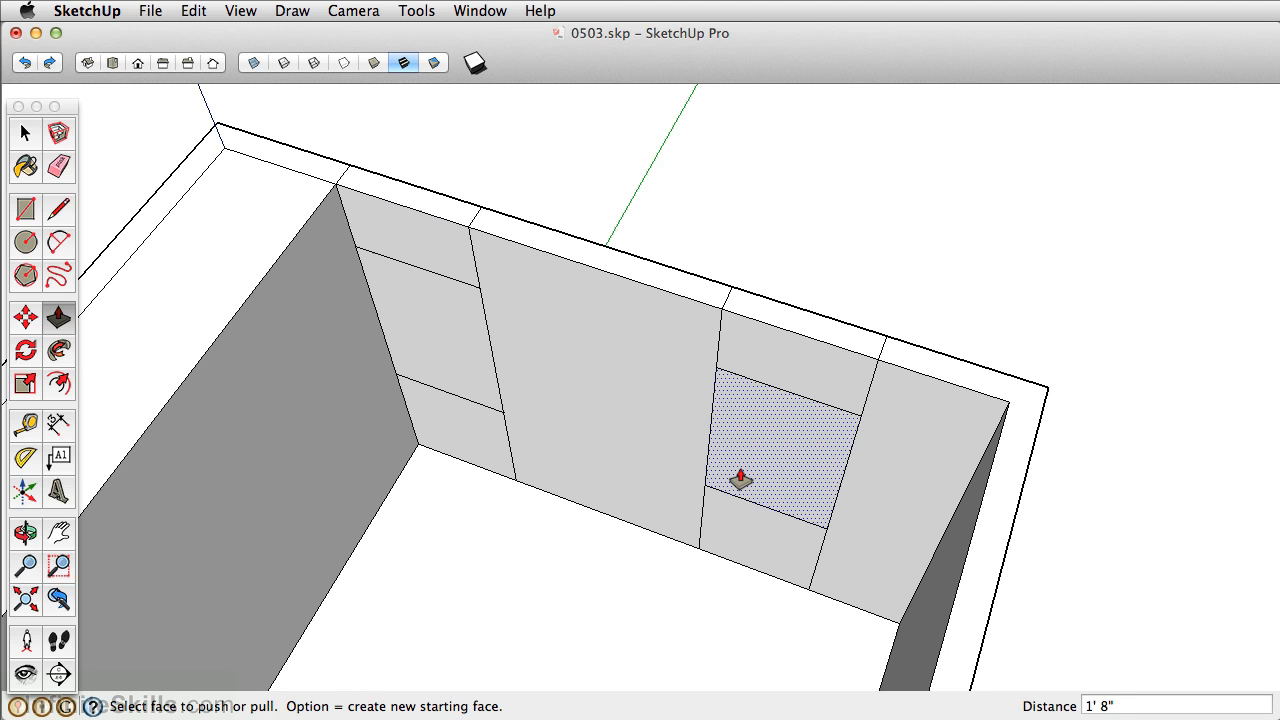
Push two window panels 6" back through the wall to cut the window openings
drag(740, 480, 714, 437)
double_click(461, 354)
middle_drag(523, 491, 823, 469)
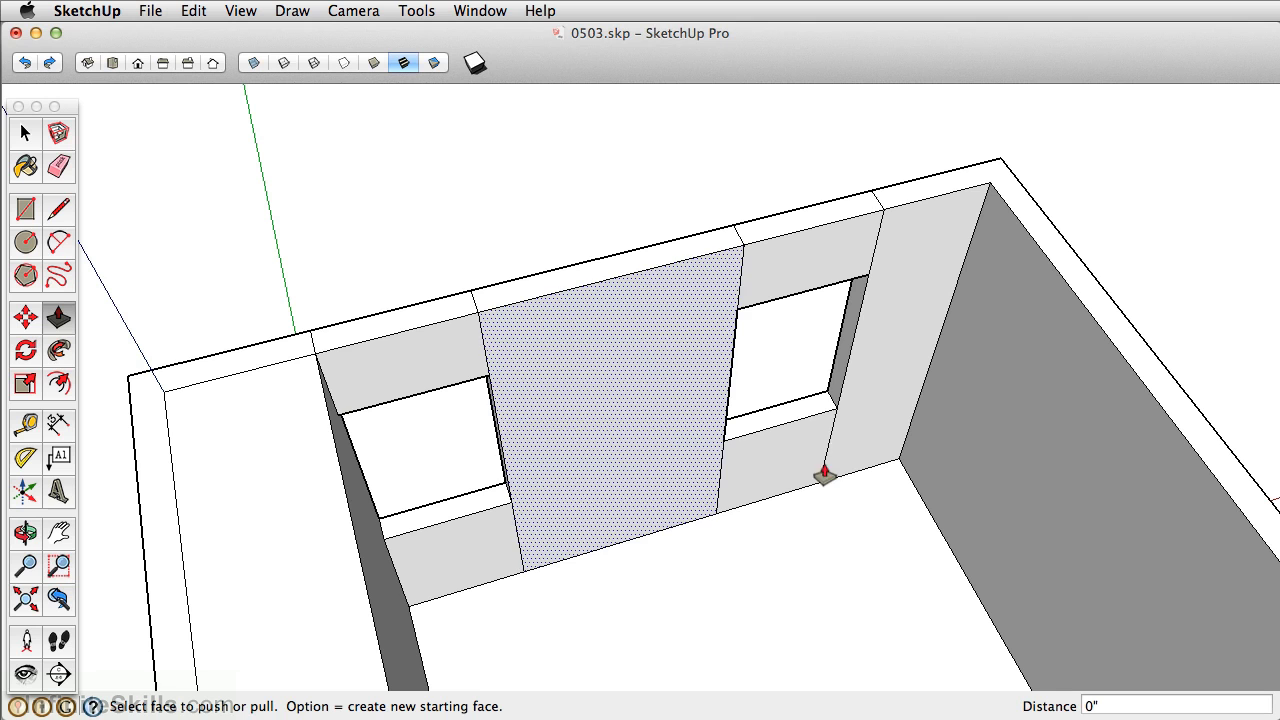
Erase the panel divider edges below, beside and above both windows and on the wall top
click(58, 168)
click(483, 345)
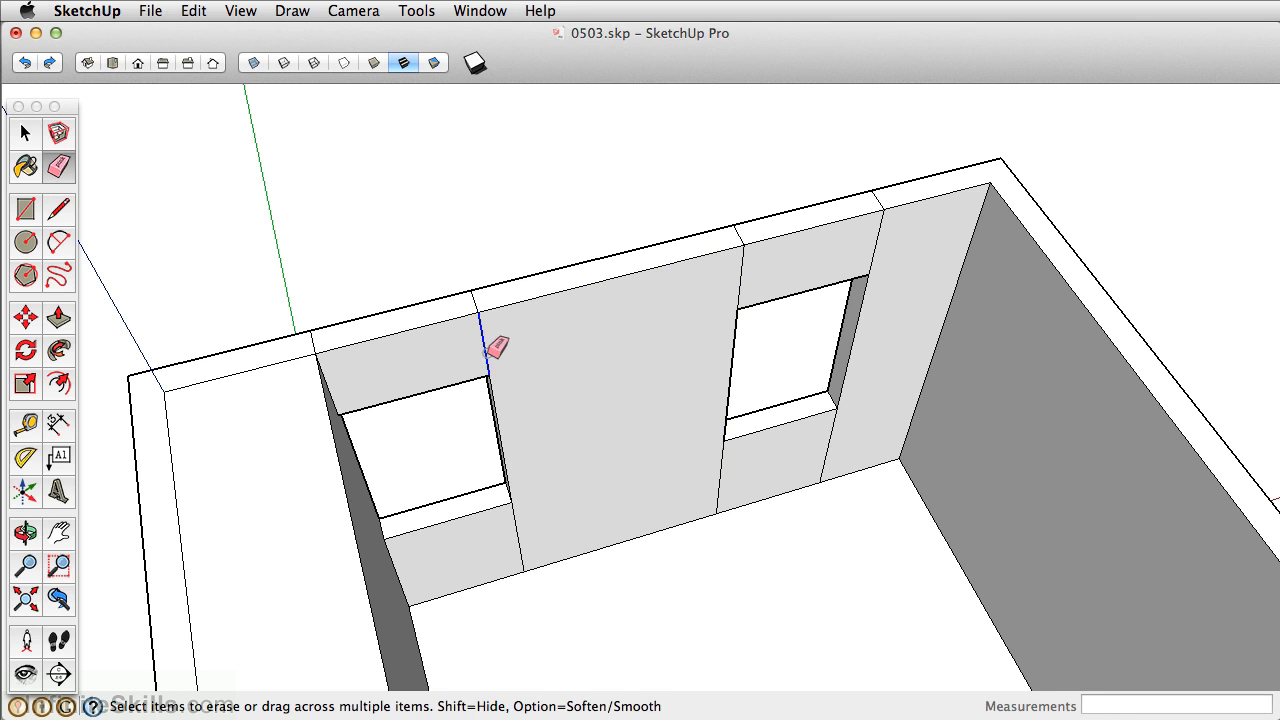
click(521, 548)
click(720, 472)
click(828, 448)
click(877, 240)
click(740, 258)
click(741, 230)
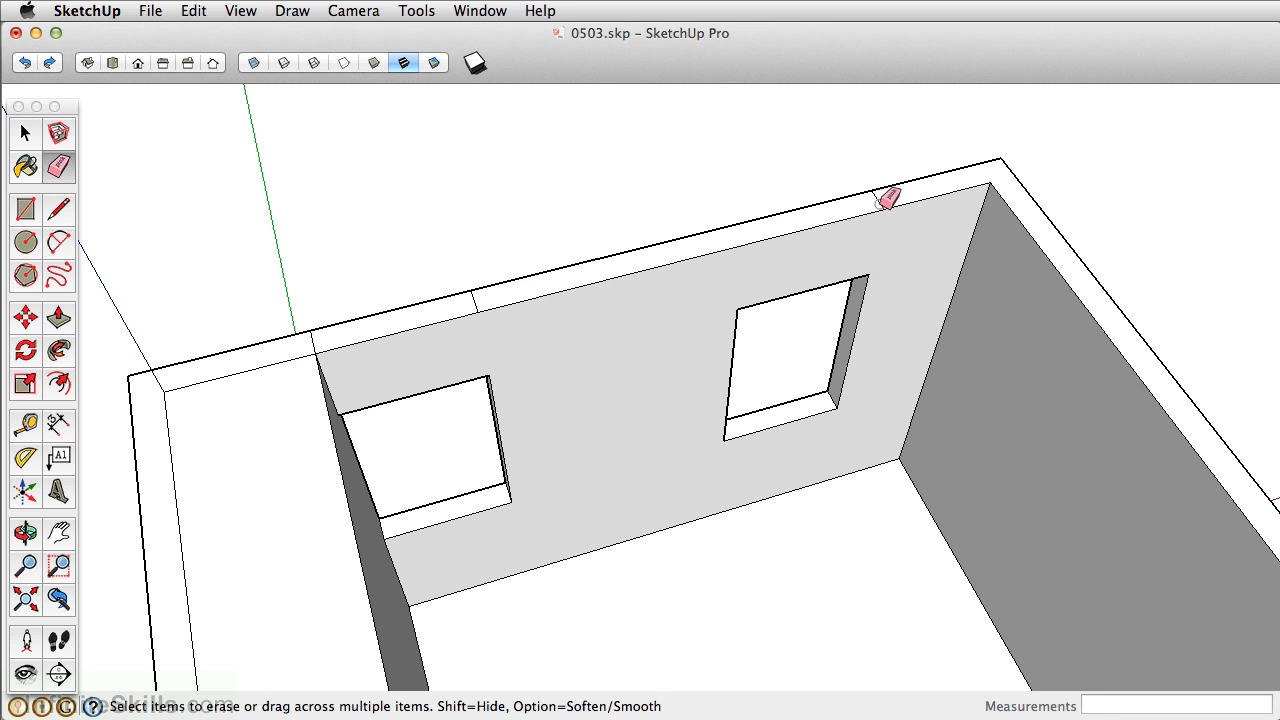
click(474, 300)
Erase the remaining stray edges above, below and beside the windows from the other side
mouse_move(418, 360)
middle_down()
mouse_move(1044, 384)
mouse_move(997, 400)
middle_up()
click(886, 484)
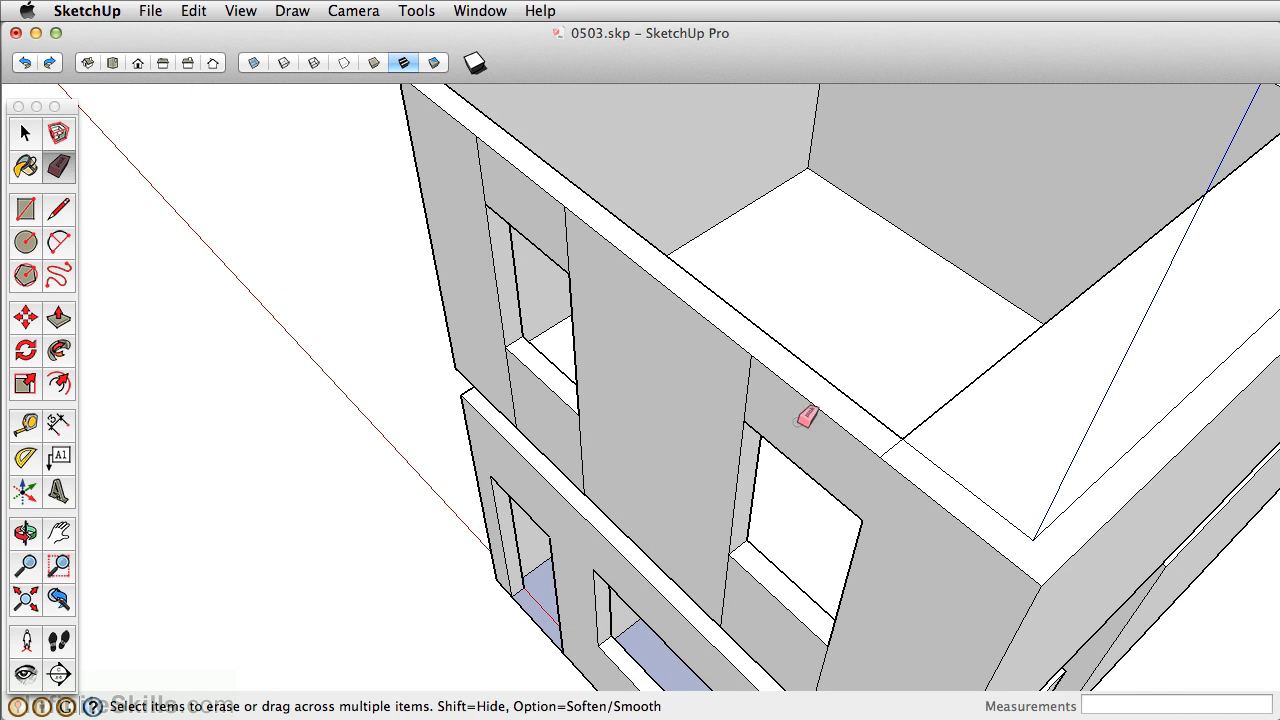
click(575, 232)
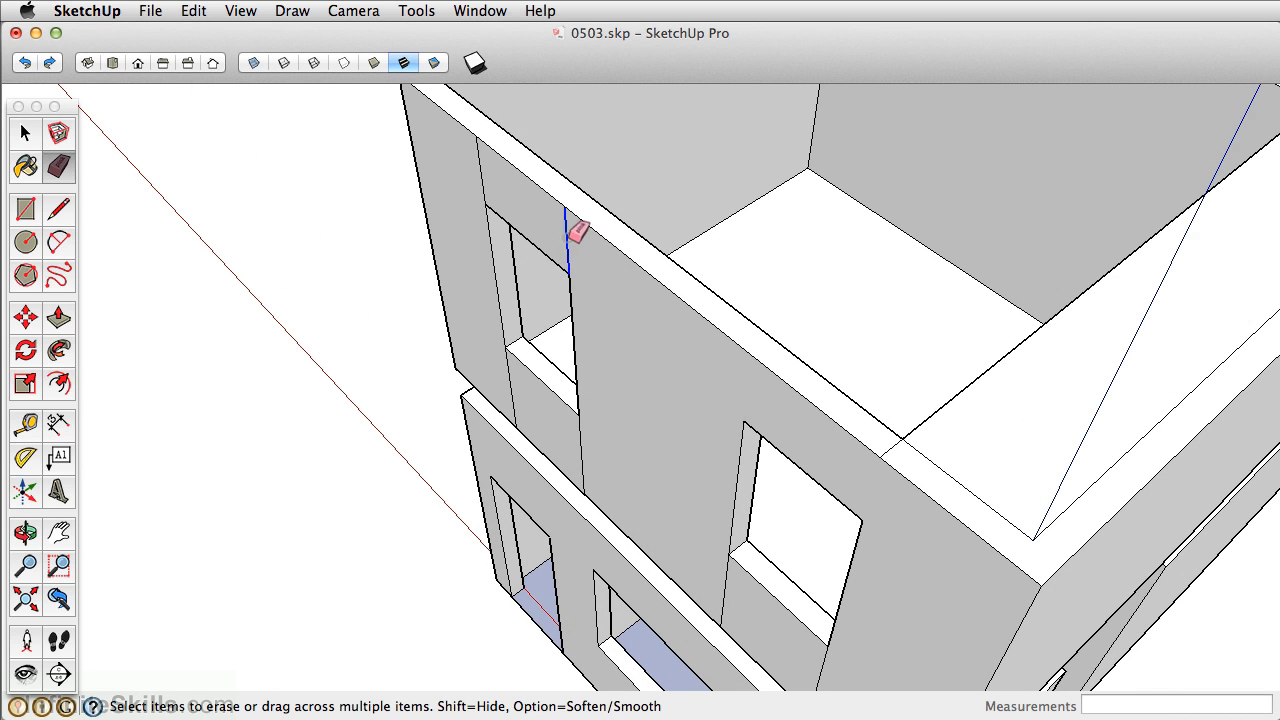
click(488, 182)
click(511, 388)
click(581, 452)
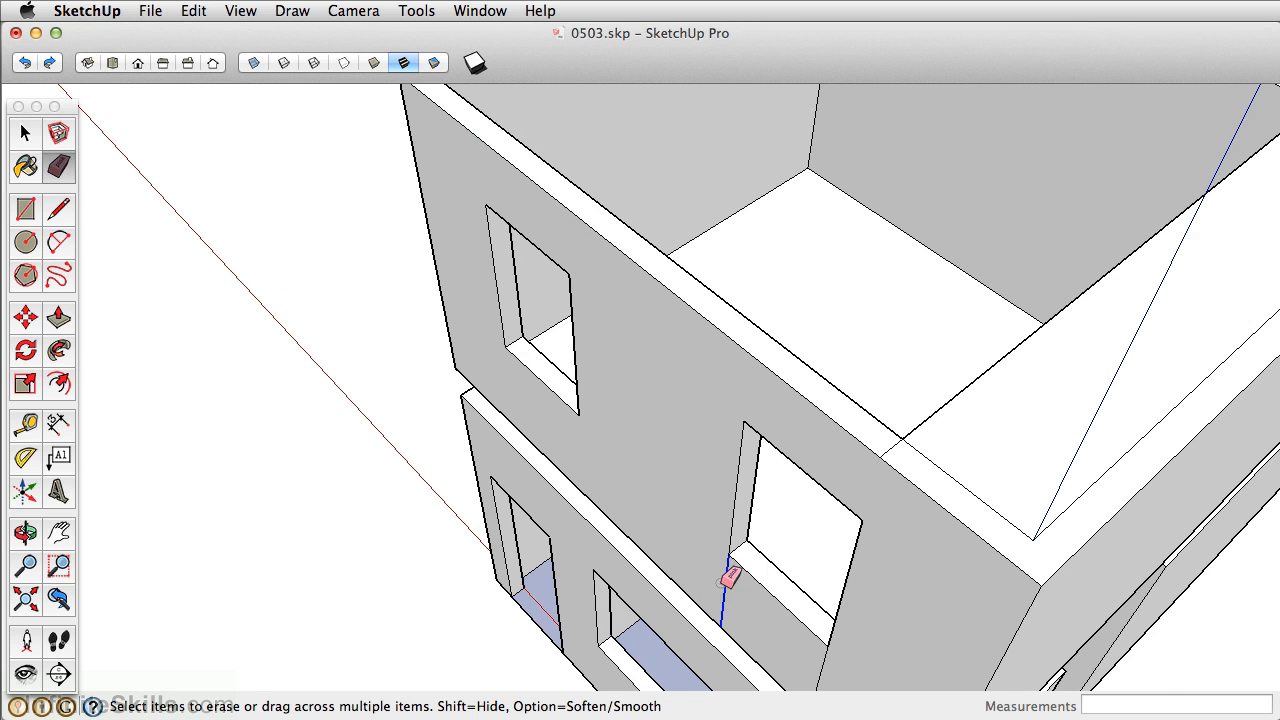
scroll(668, 440, down, 3)
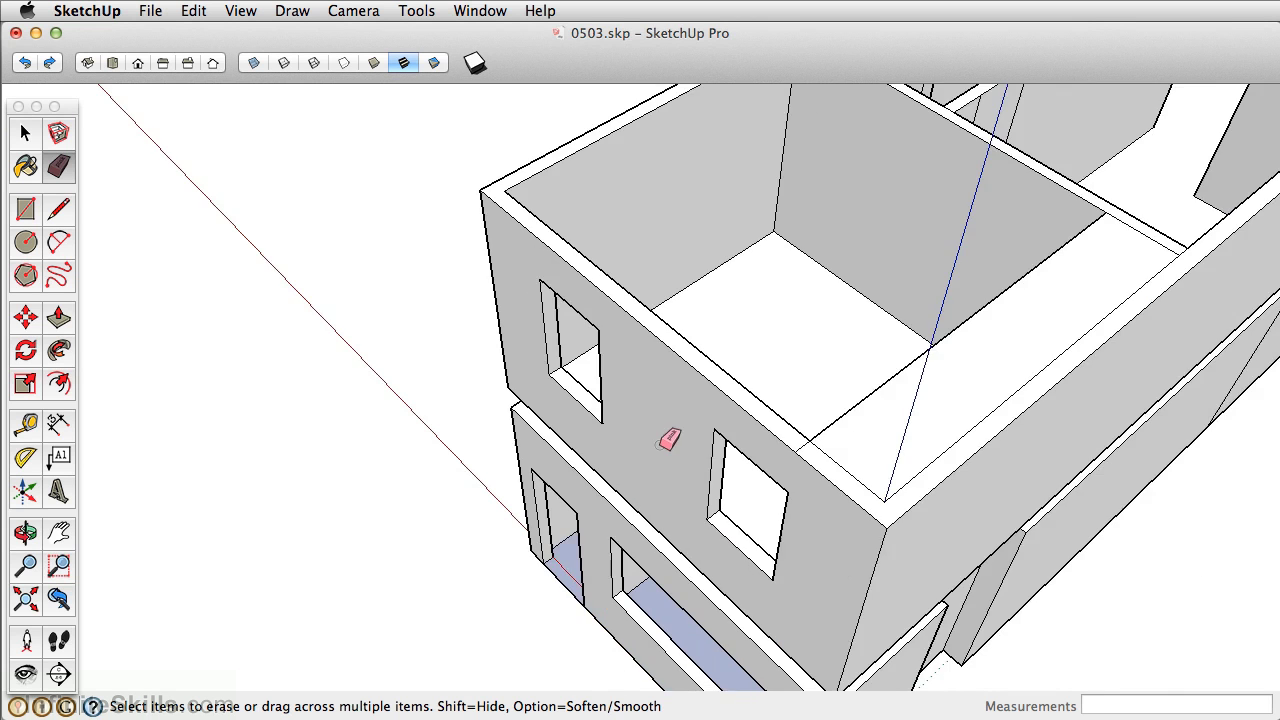
middle_drag(668, 440, 885, 357)
mouse_move(889, 309)
middle_down()
mouse_move(860, 357)
mouse_move(849, 314)
mouse_move(643, 537)
mouse_move(600, 409)
mouse_move(1140, 492)
mouse_move(1100, 349)
middle_up()
Measure the wall's width with the Tape Measure
scroll(720, 337, up, 5)
middle_drag(720, 337, 700, 394)
key(space)
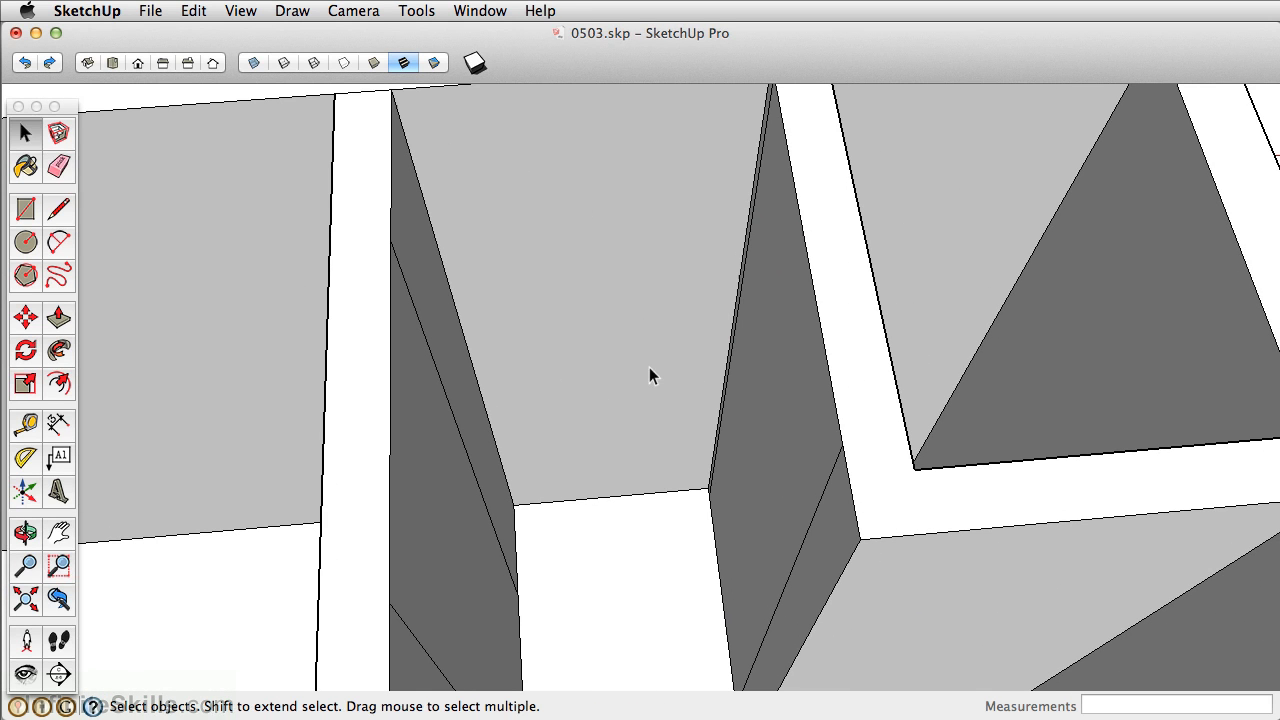
key(t)
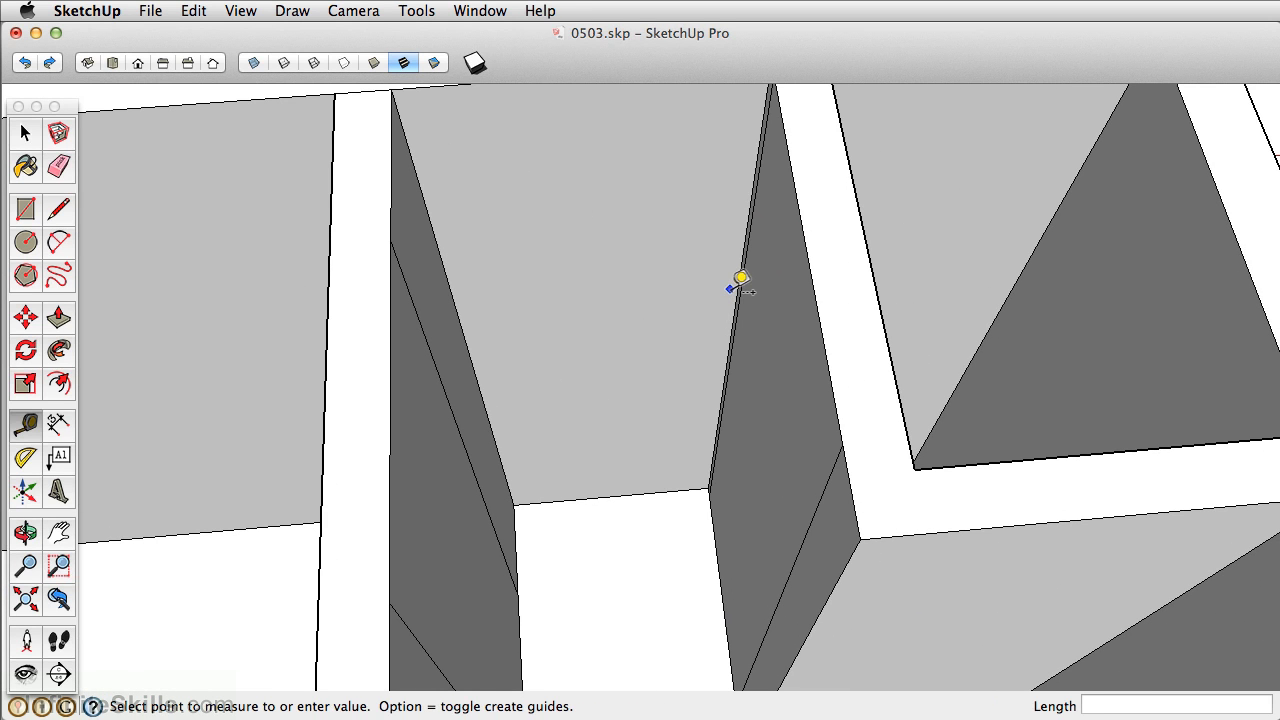
key(space)
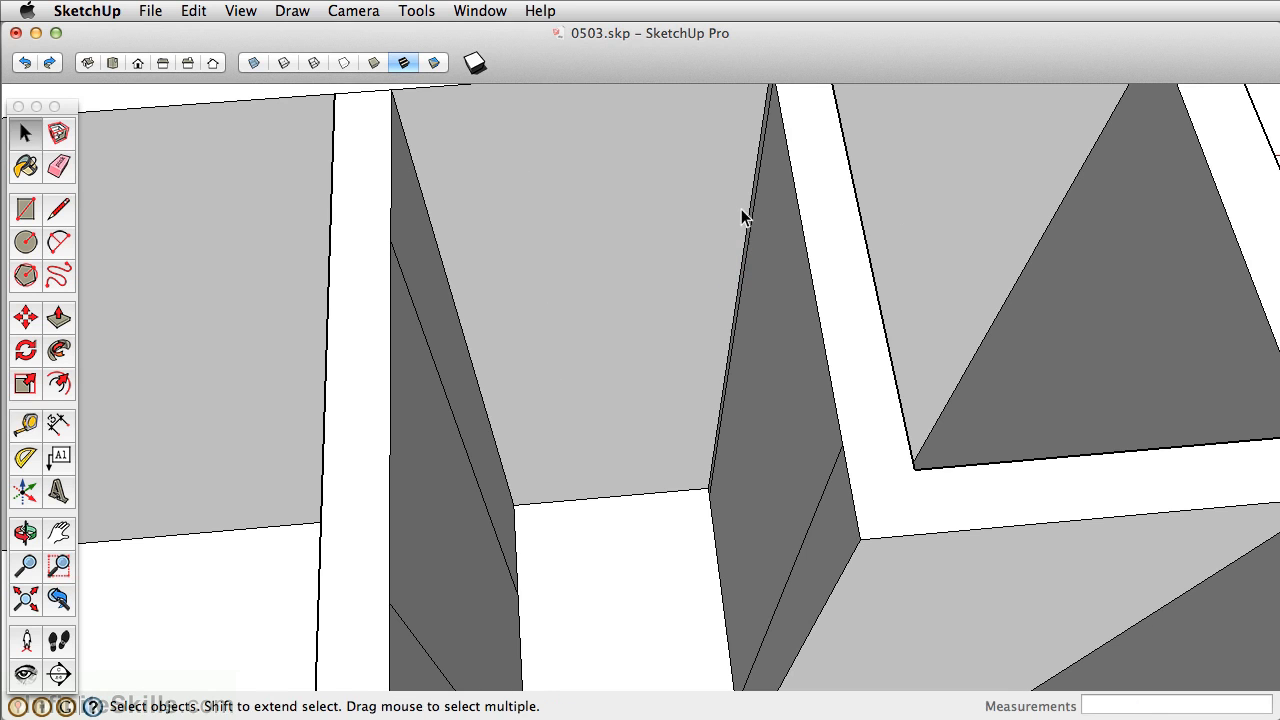
key(t)
click(750, 204)
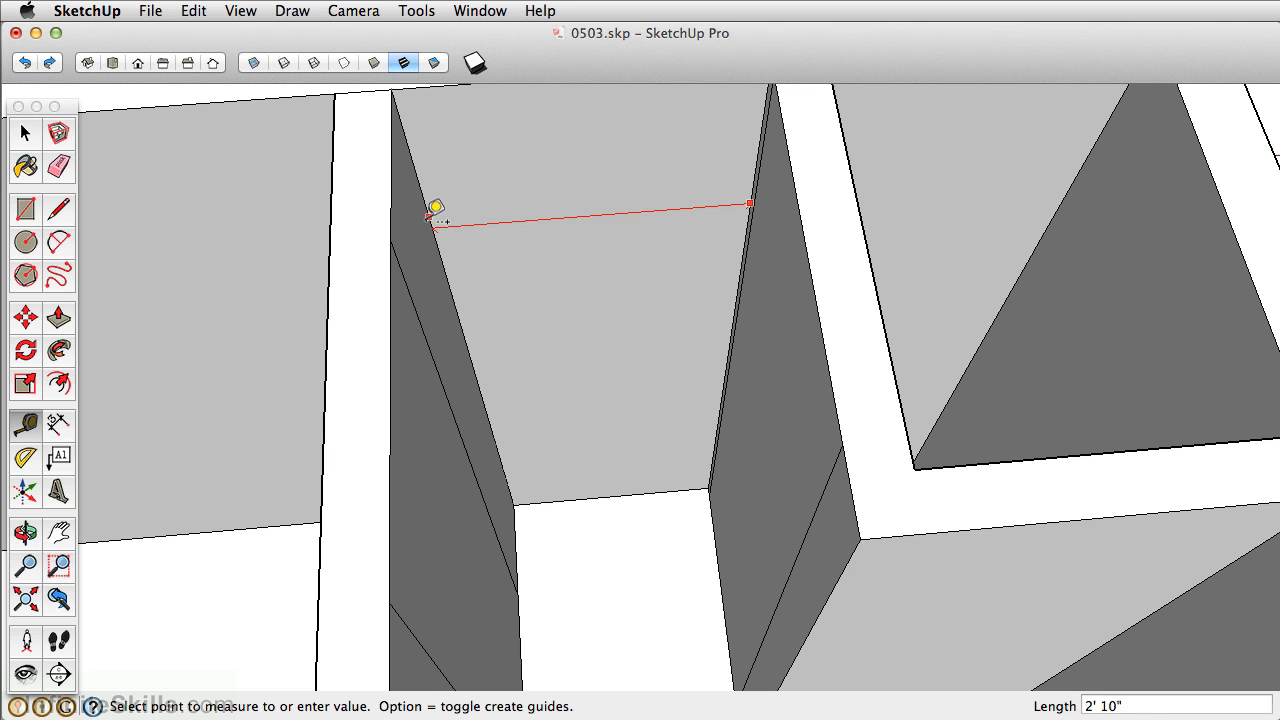
click(603, 449)
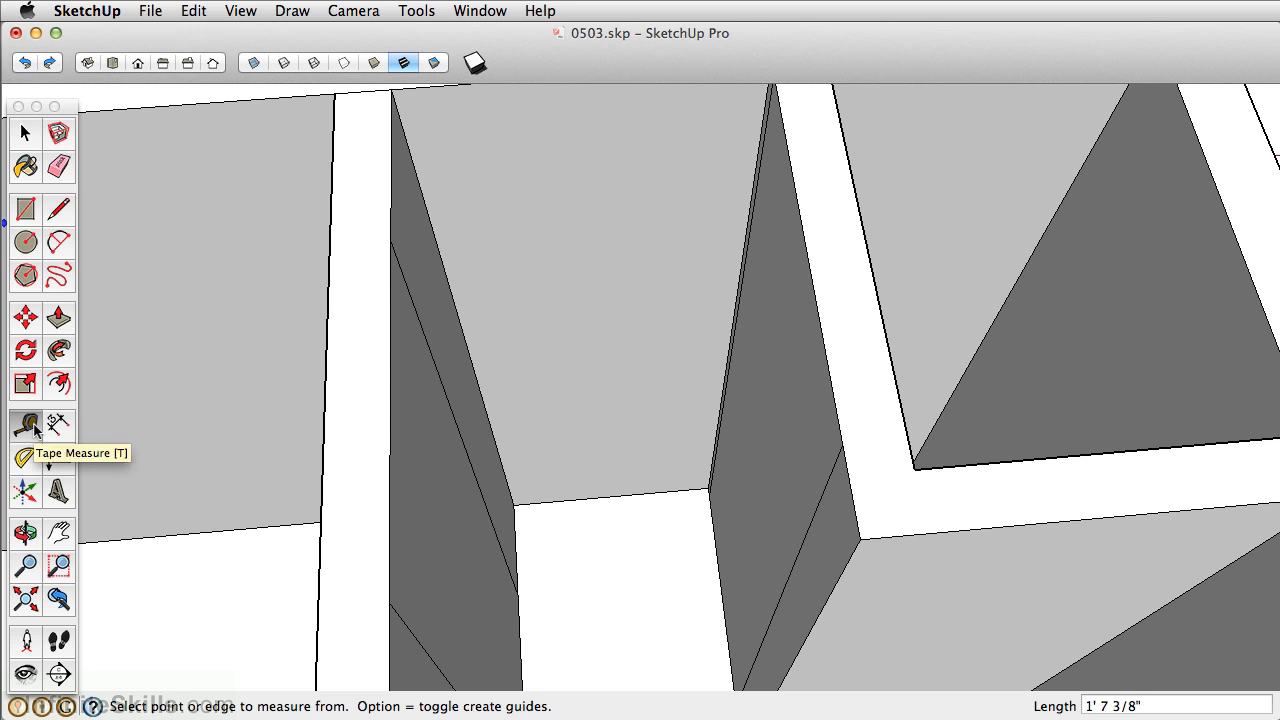
Place a guide line 2" in from the wall's inner edge
click(434, 239)
text(2)
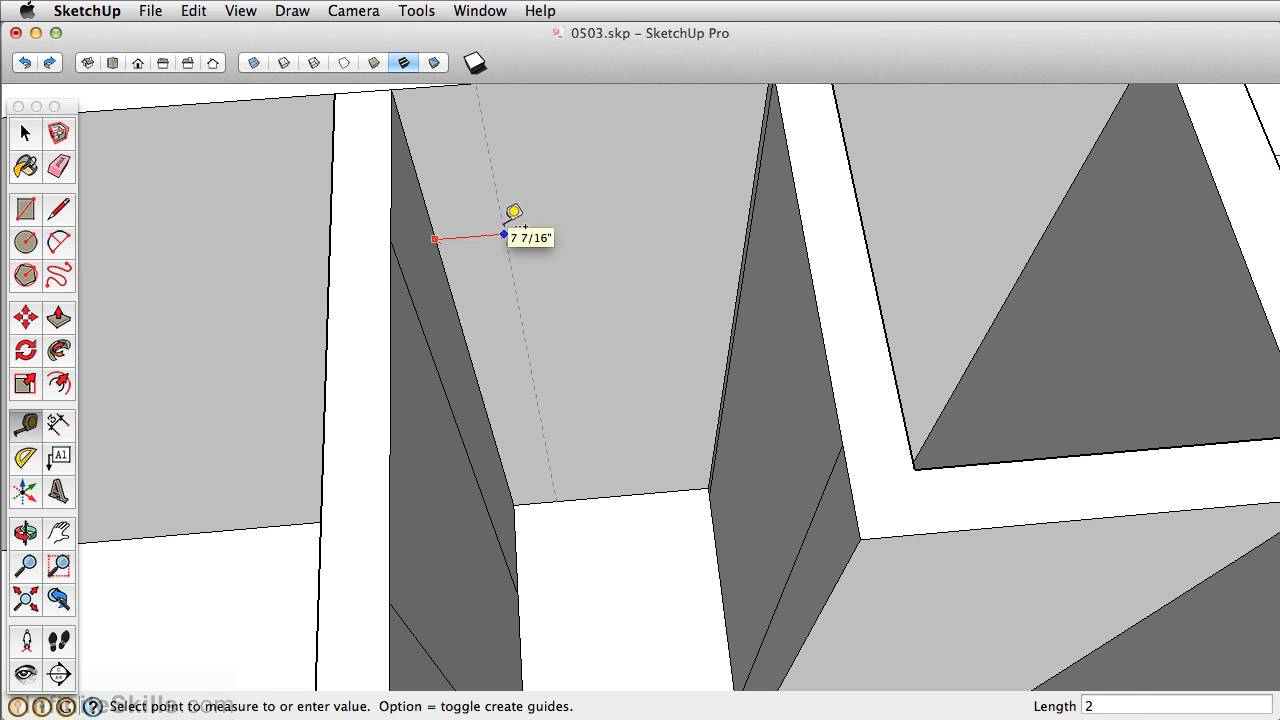
key(Return)
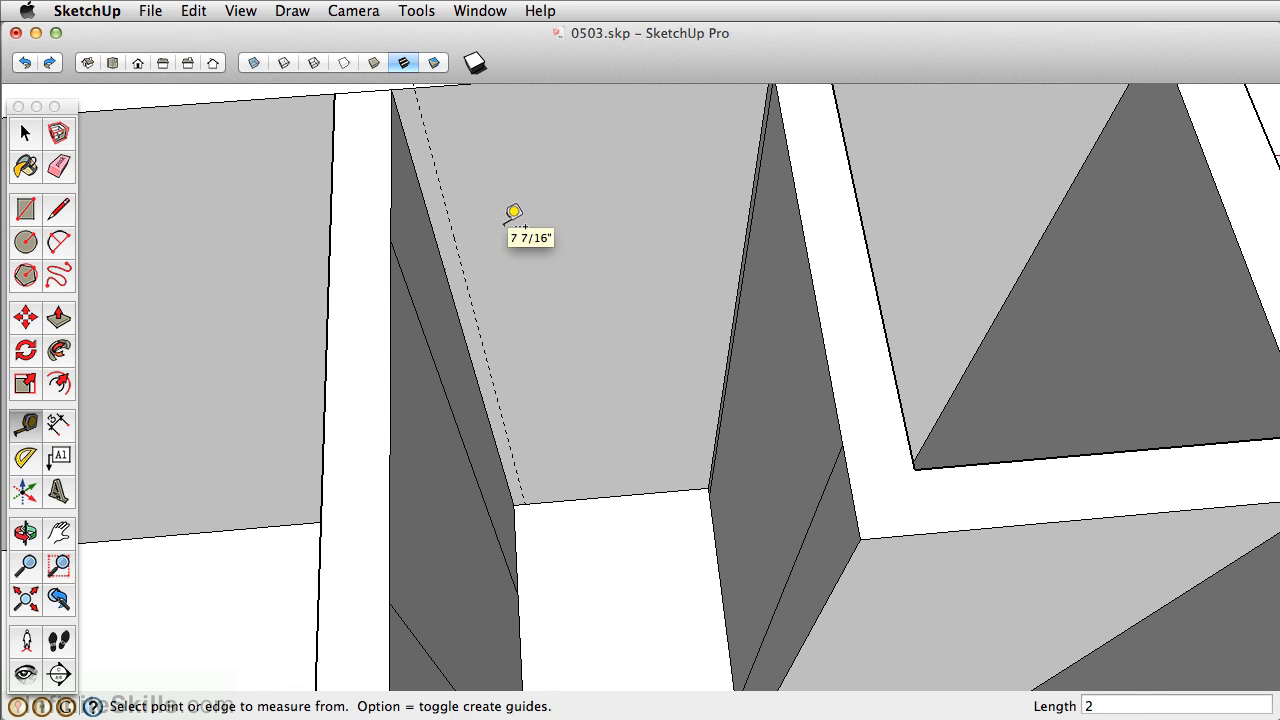
Draw a 30" × 78" door rectangle starting at the guide line
click(26, 209)
click(524, 503)
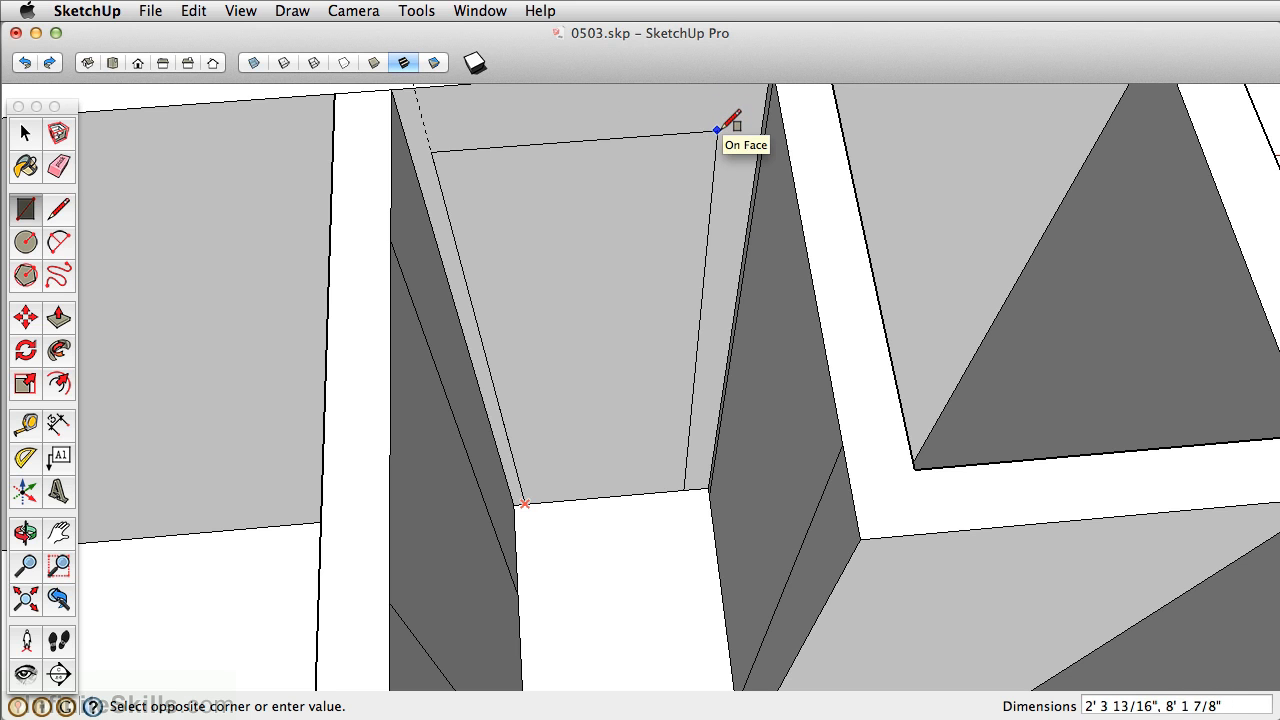
text(,78)
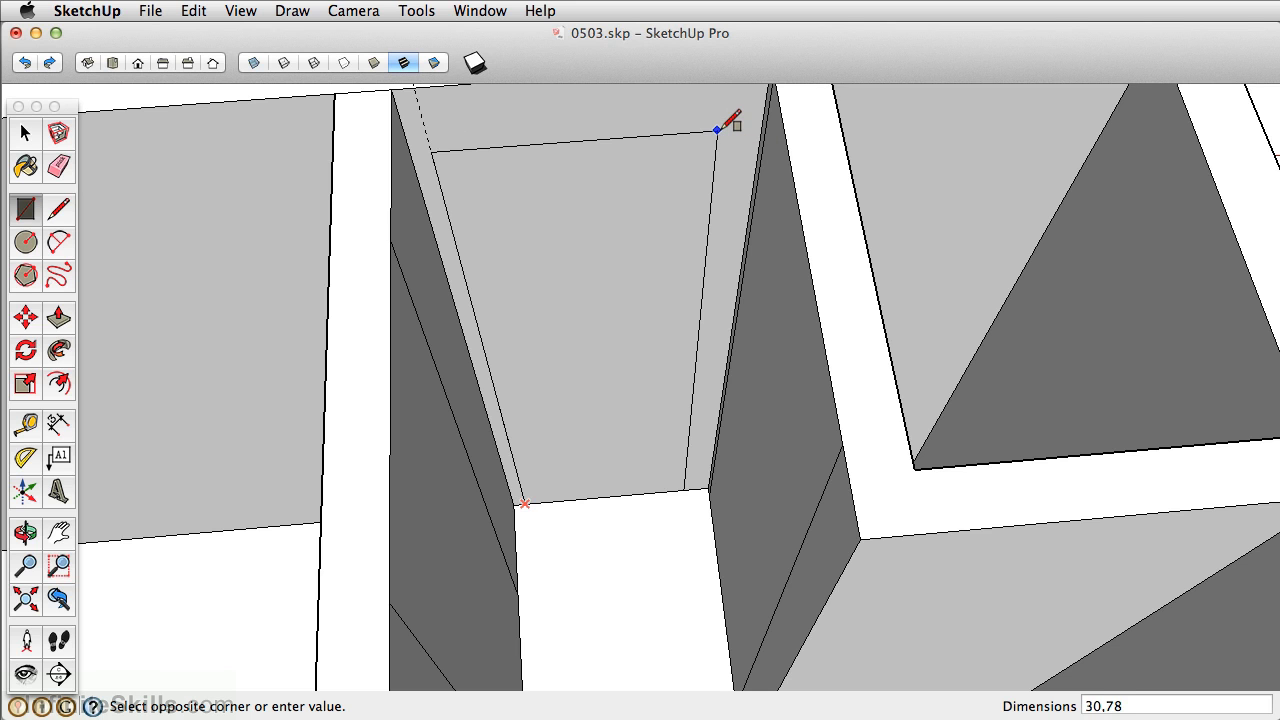
key(Return)
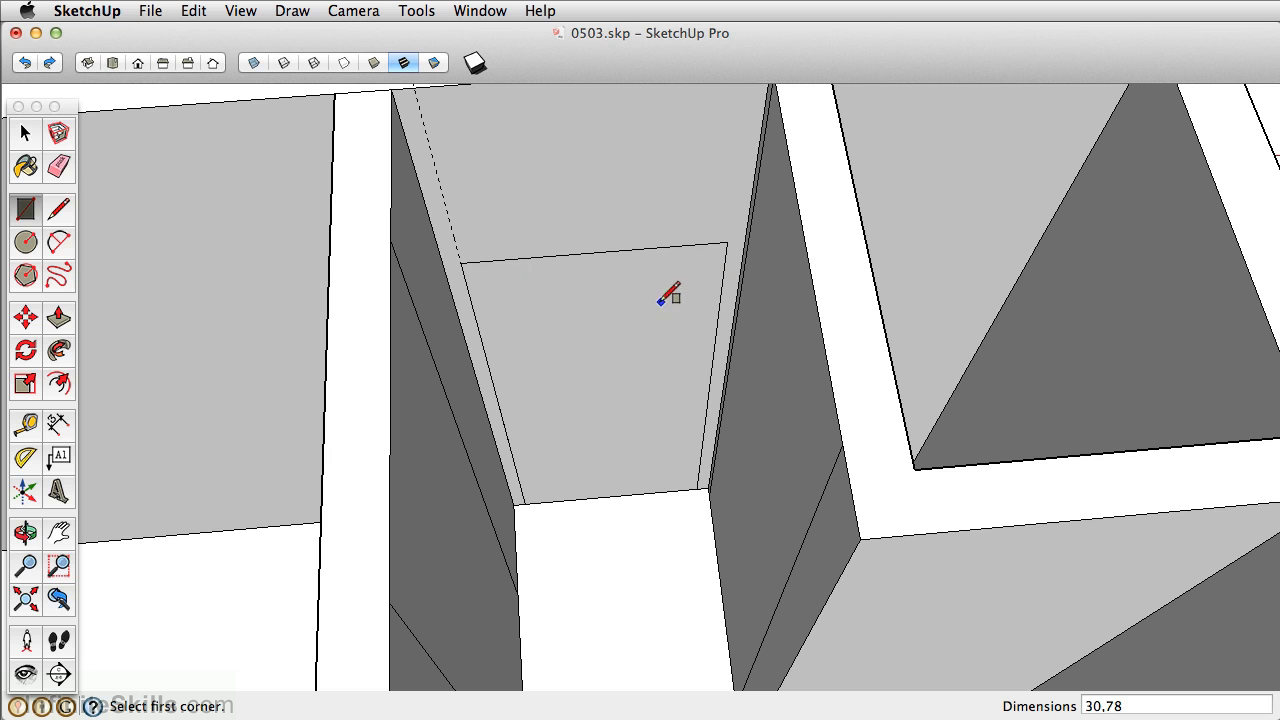
Push the door rectangle 5" back through the wall
click(63, 315)
click(612, 396)
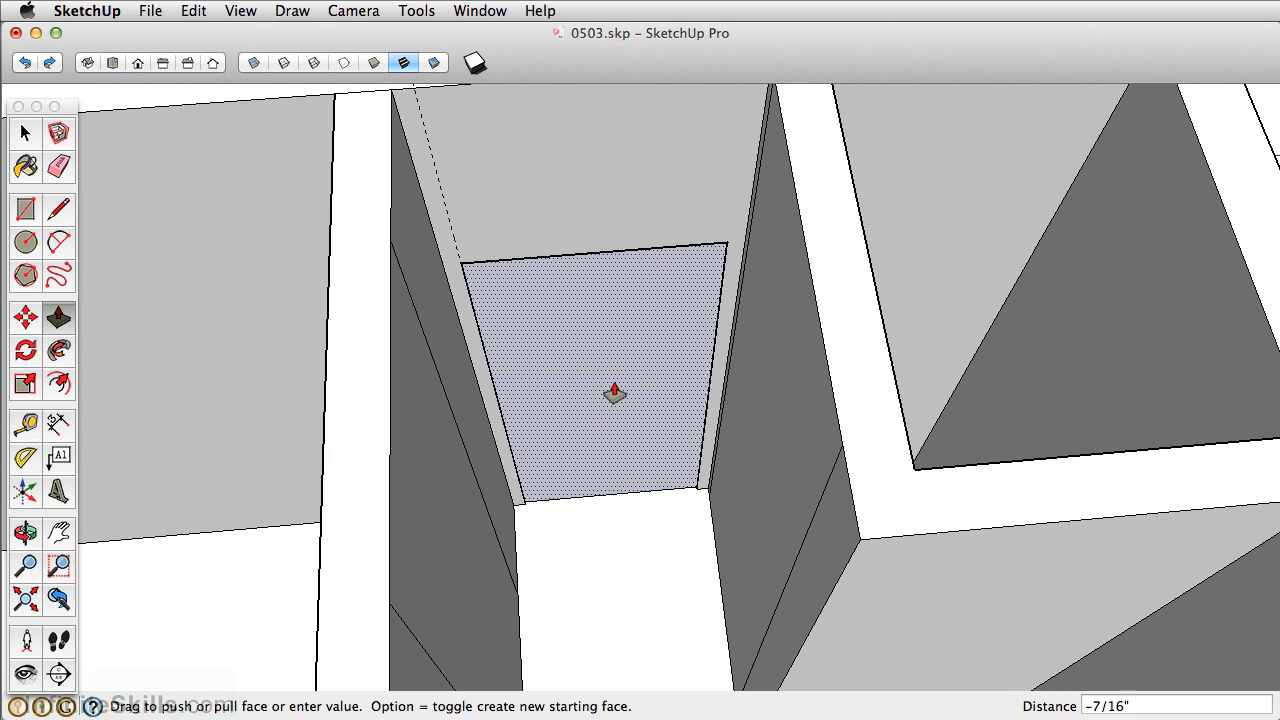
click(663, 348)
middle_drag(664, 348, 594, 466)
scroll(508, 445, up, 3)
middle_drag(508, 445, 640, 443)
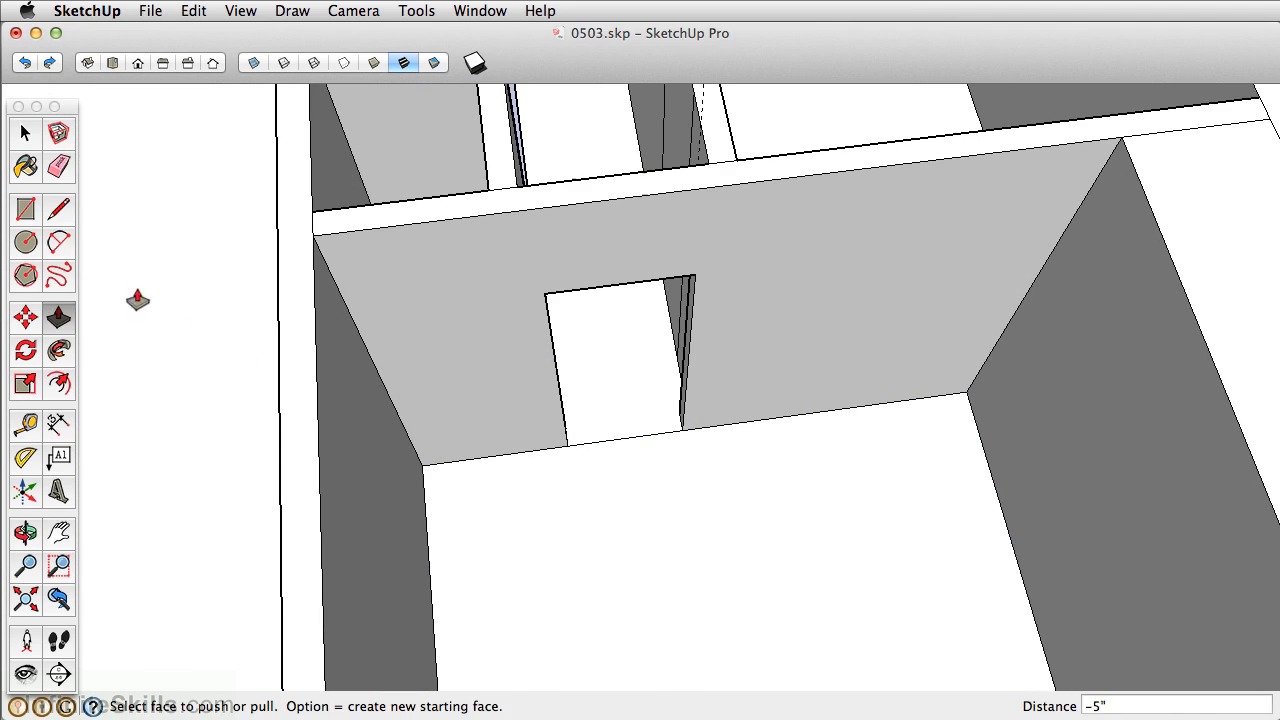
Erase the doorway's bottom edge
click(62, 168)
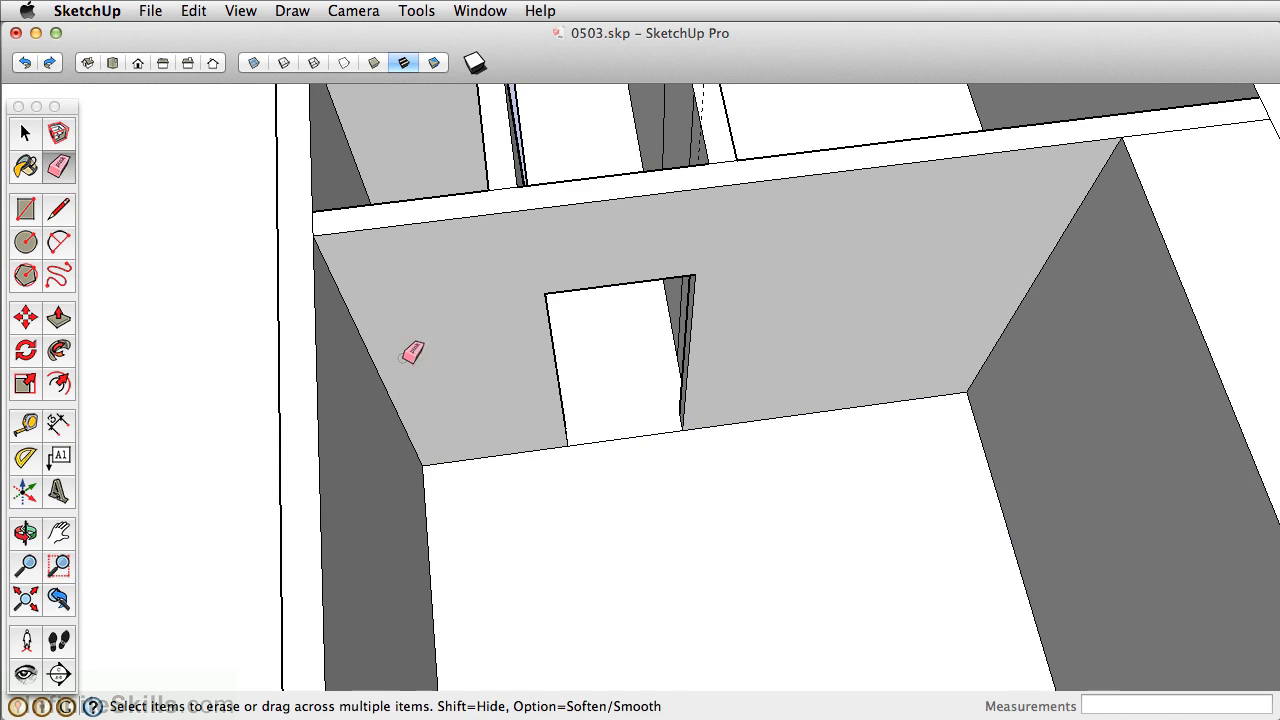
click(636, 432)
mouse_move(589, 390)
middle_down()
mouse_move(926, 394)
mouse_move(777, 360)
mouse_move(505, 178)
middle_up()
mouse_move(490, 420)
middle_down()
mouse_move(457, 480)
mouse_move(680, 394)
mouse_move(677, 300)
middle_up()
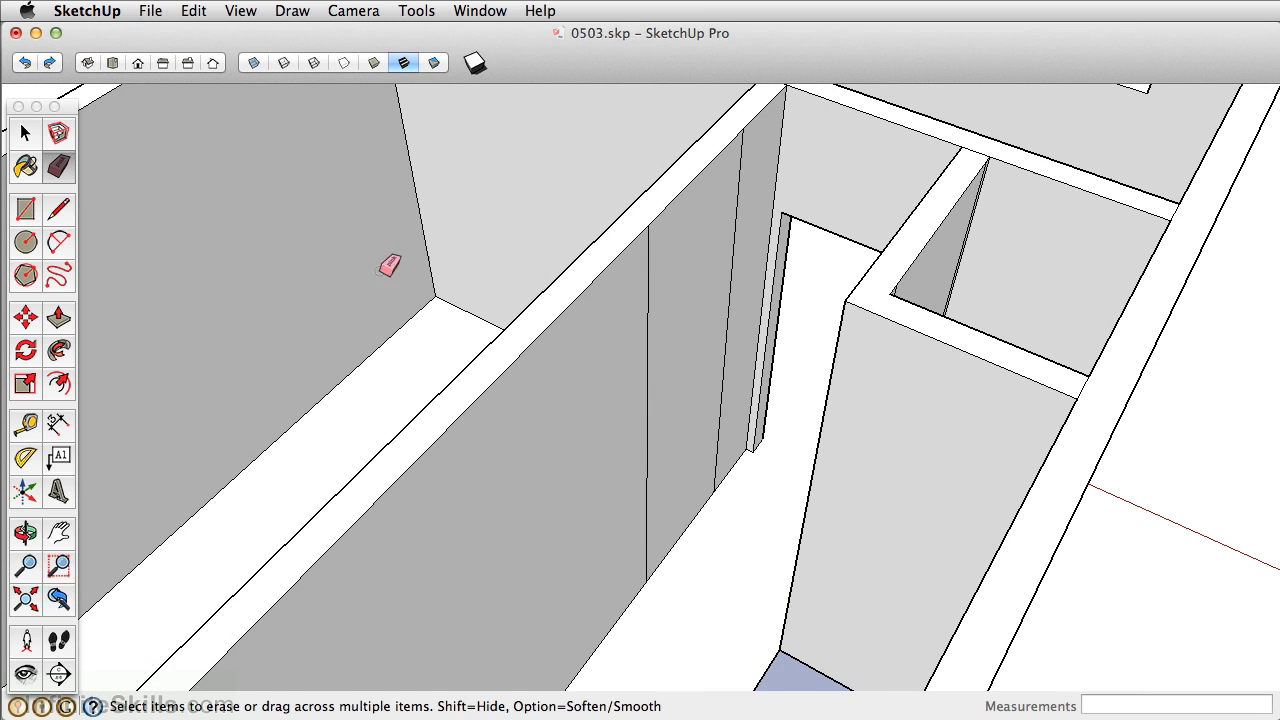
Copy the wall's bottom edge up 6' 6" to mark the door height
click(26, 318)
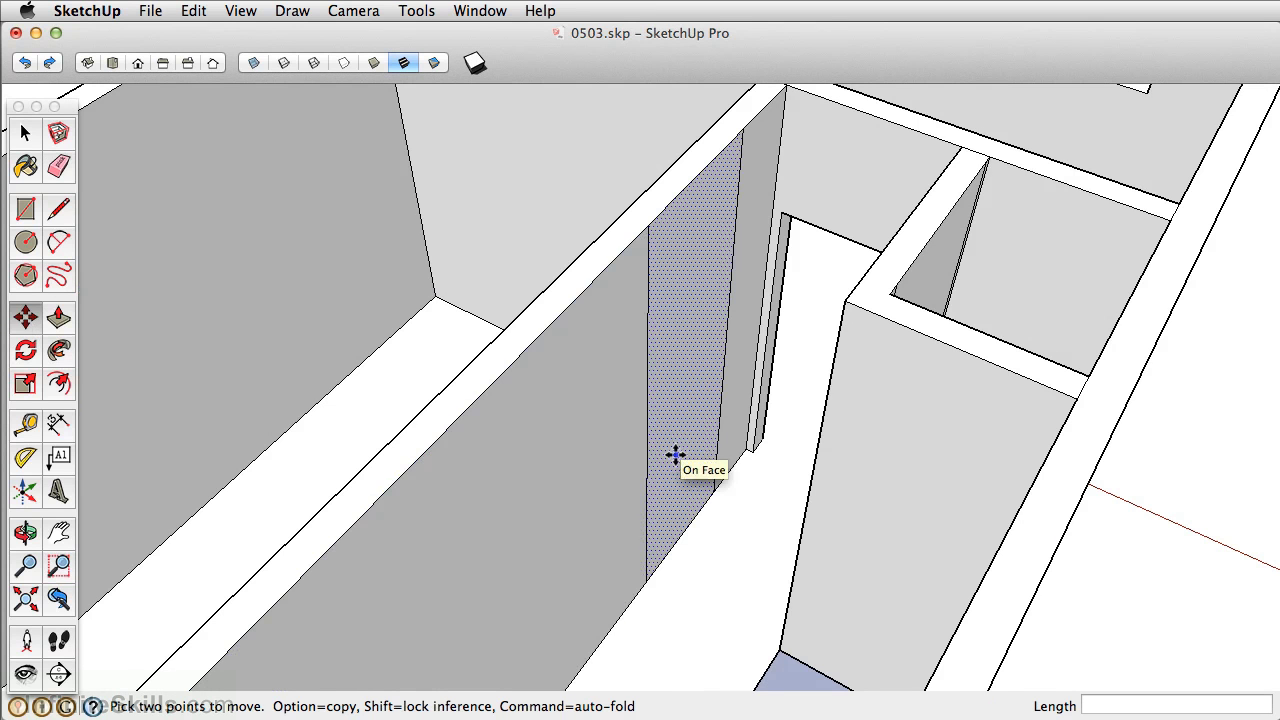
key(alt)
click(681, 533)
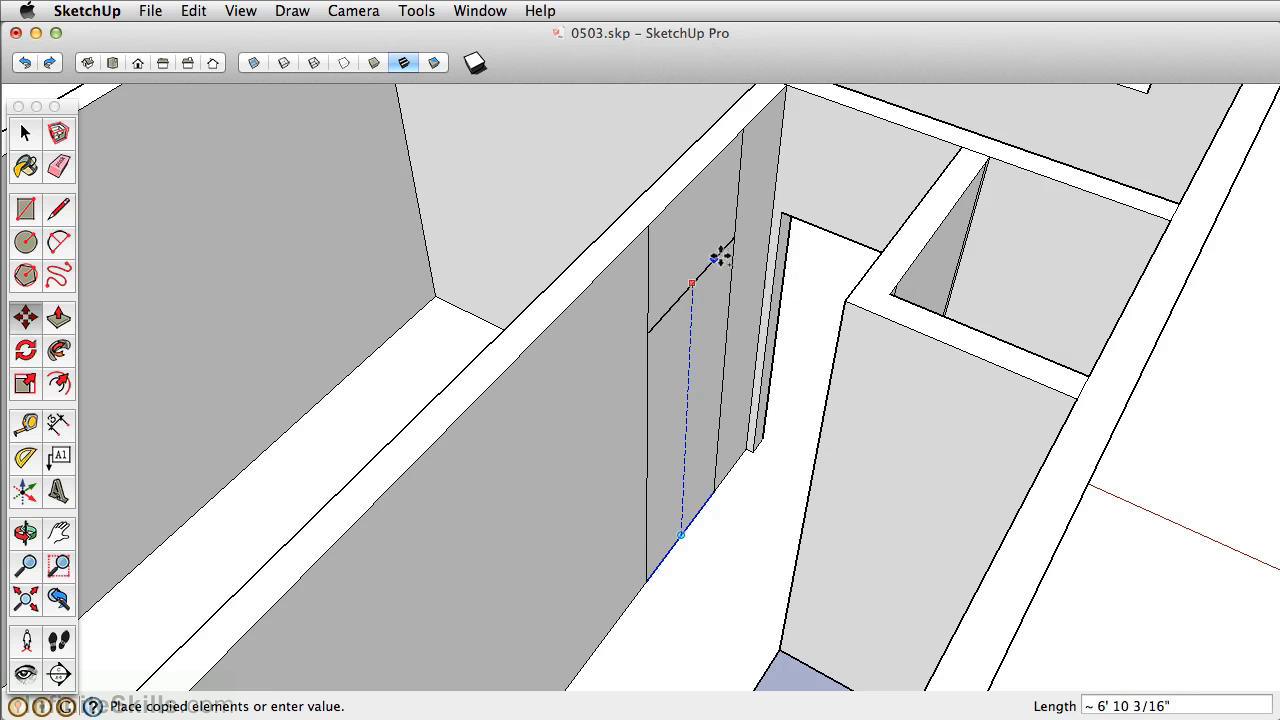
click(782, 210)
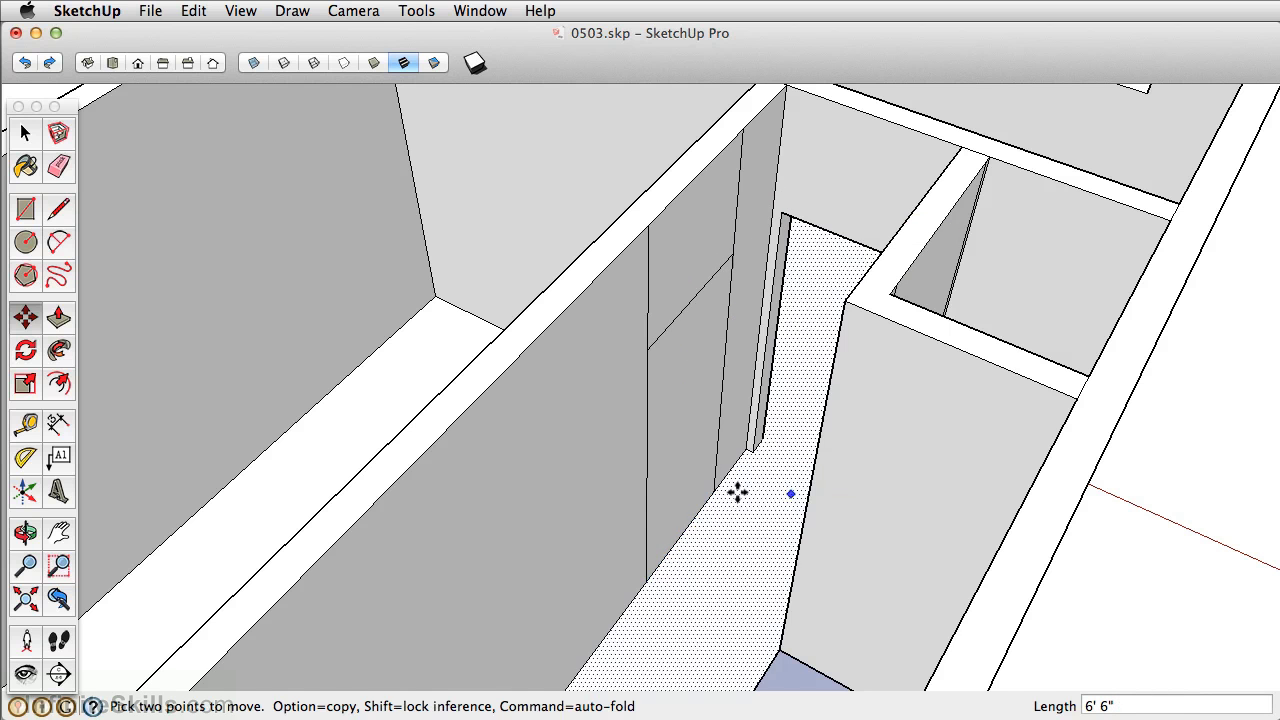
Push the door face below the copied edge 5" back through the wall
click(60, 319)
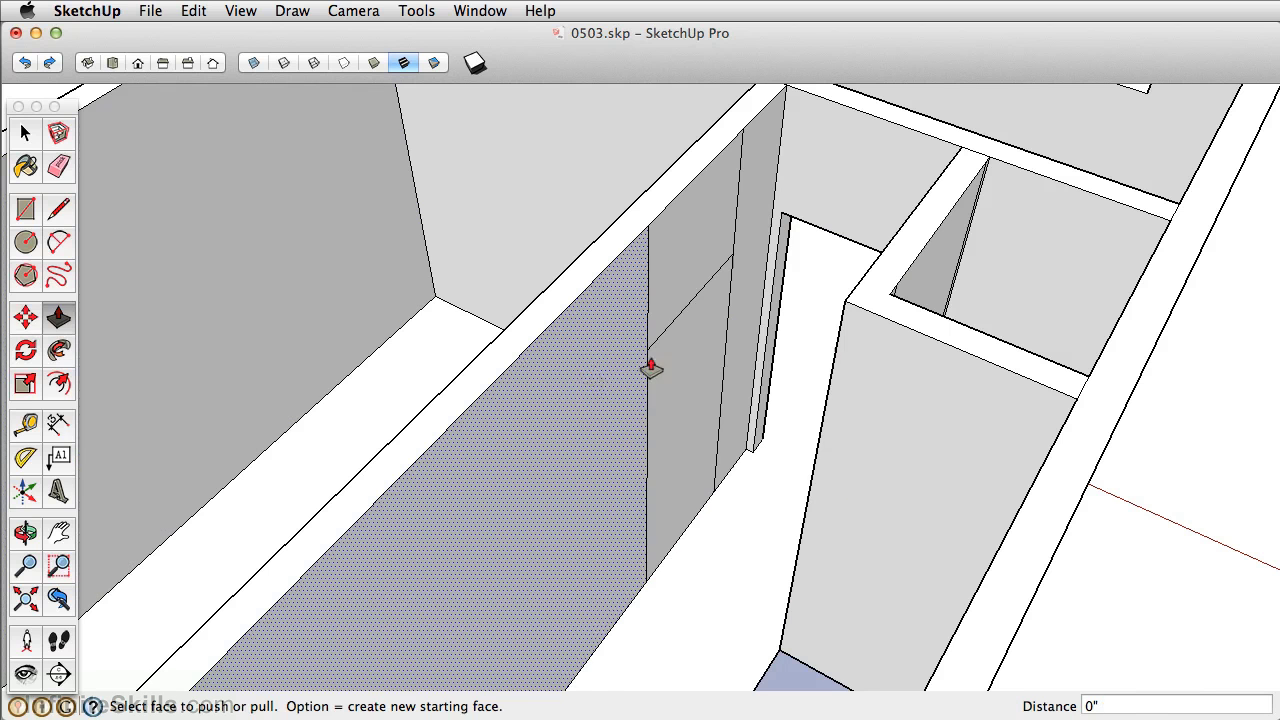
click(704, 410)
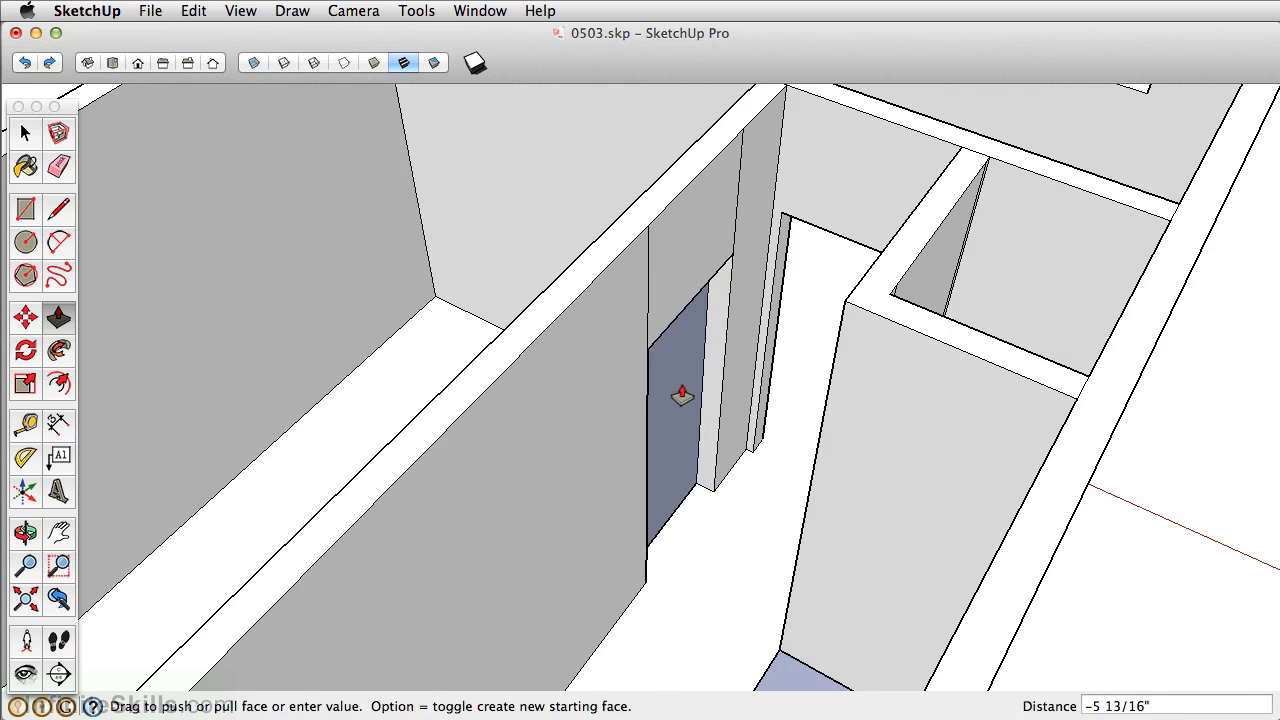
click(698, 390)
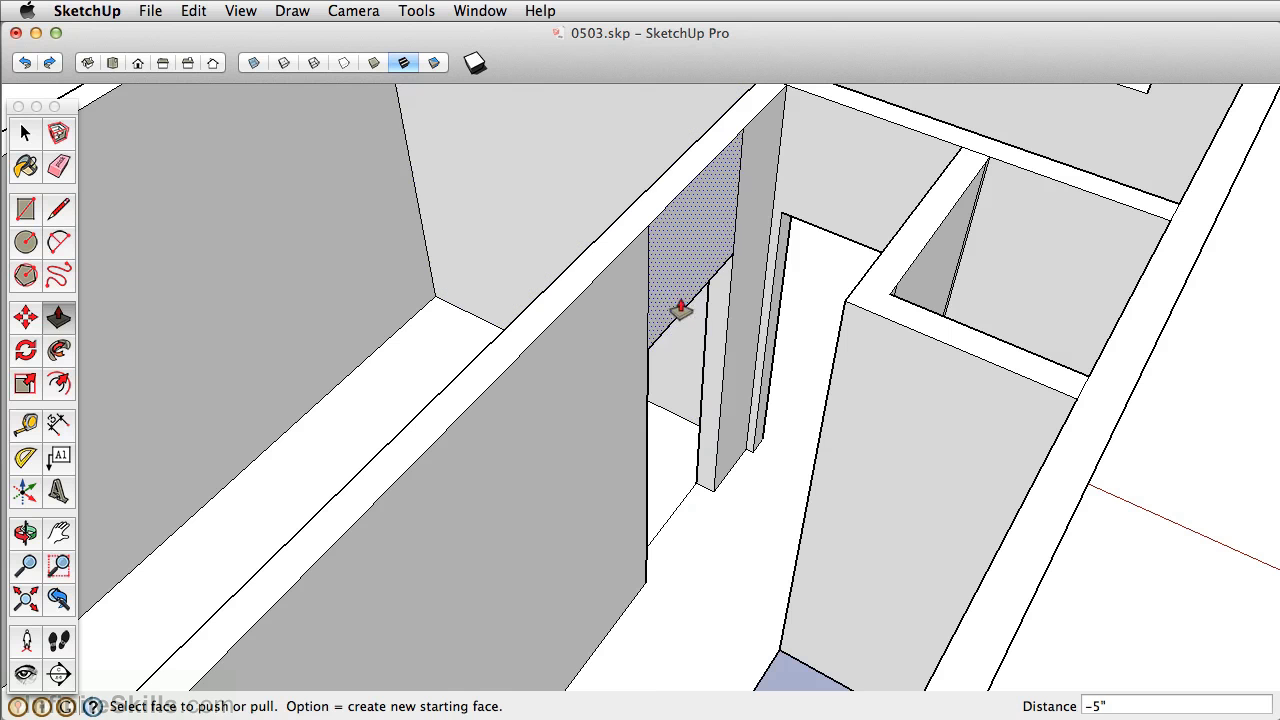
Erase the two leftover edges at the new doorway
key(e)
click(646, 279)
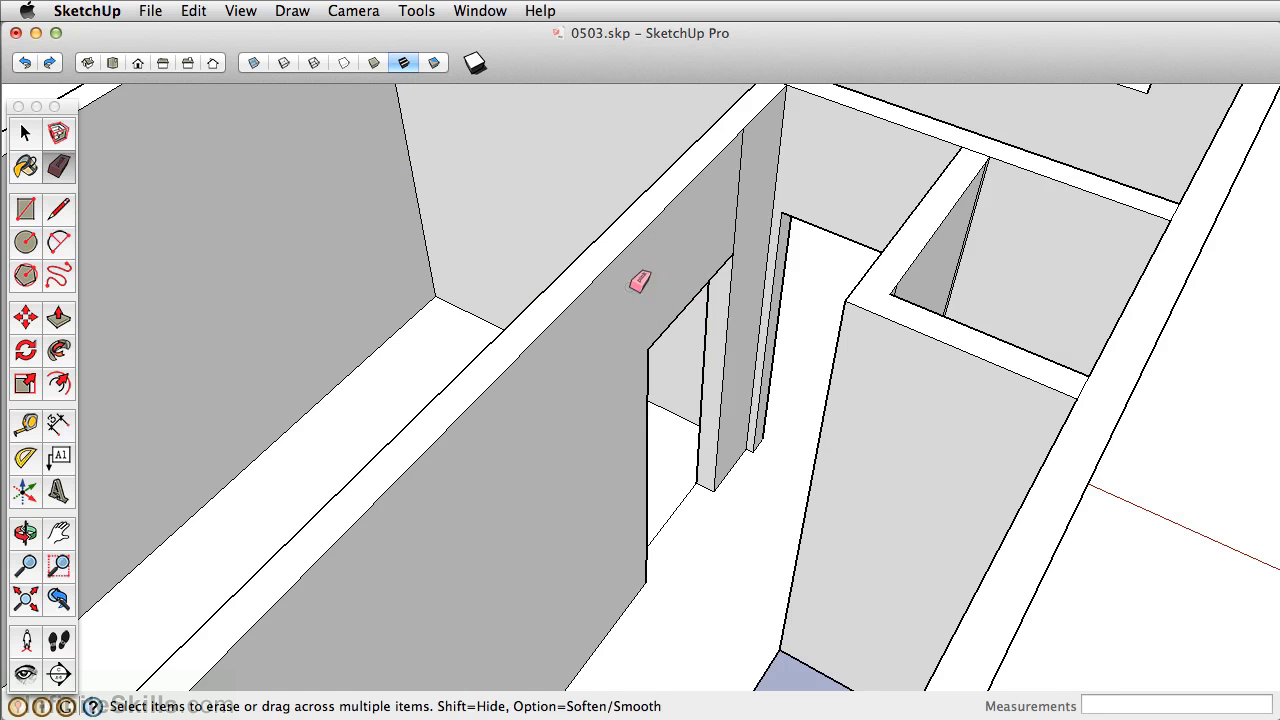
click(740, 194)
mouse_move(696, 240)
middle_down()
mouse_move(609, 337)
mouse_move(969, 314)
mouse_move(821, 351)
middle_up()
mouse_move(671, 283)
middle_down()
mouse_move(680, 394)
mouse_move(654, 457)
mouse_move(657, 490)
mouse_move(760, 574)
mouse_move(690, 548)
middle_up()
Copy the bottom edge up 78" and push the lower face -5" through the wall
key(m)
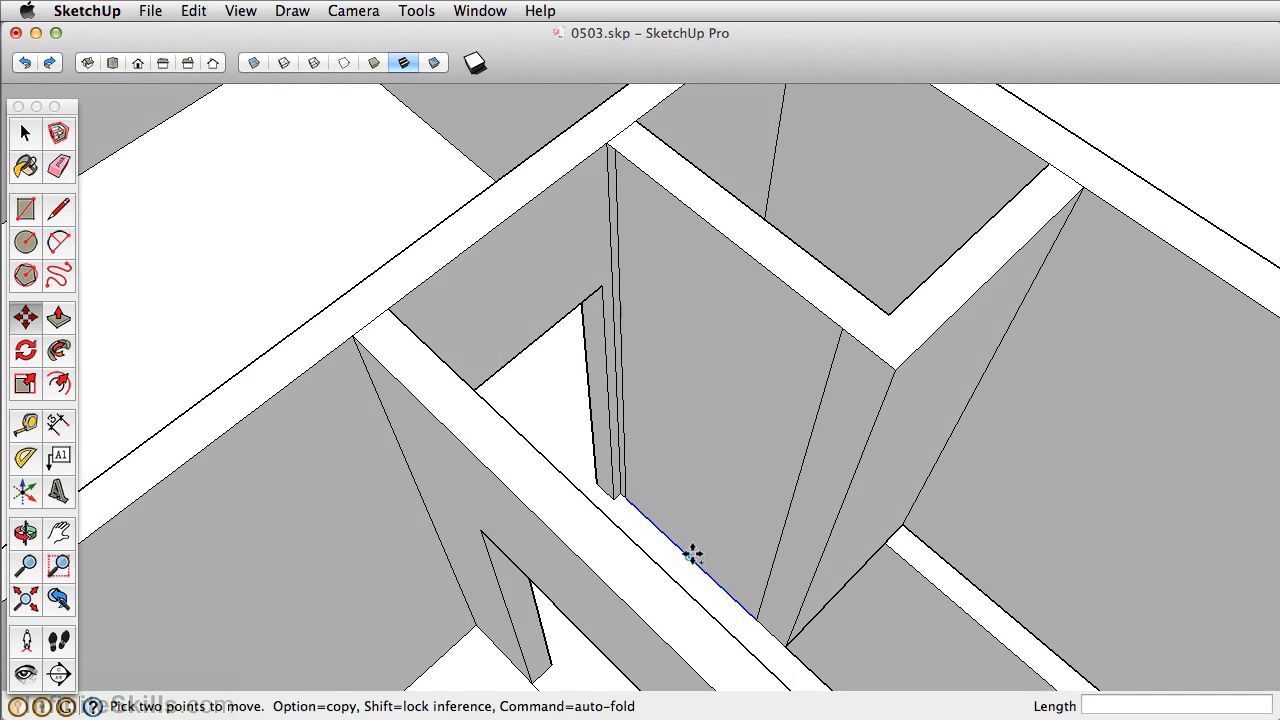
click(690, 555)
key(alt)
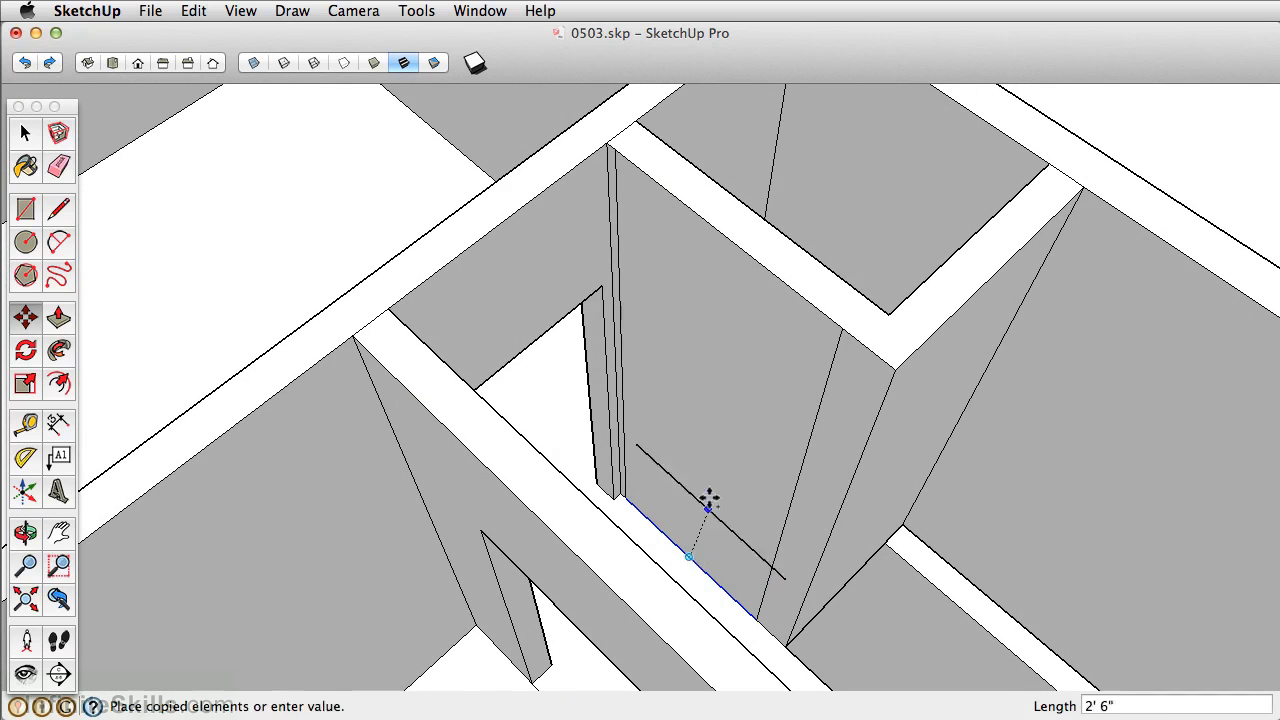
click(705, 432)
key(p)
click(706, 513)
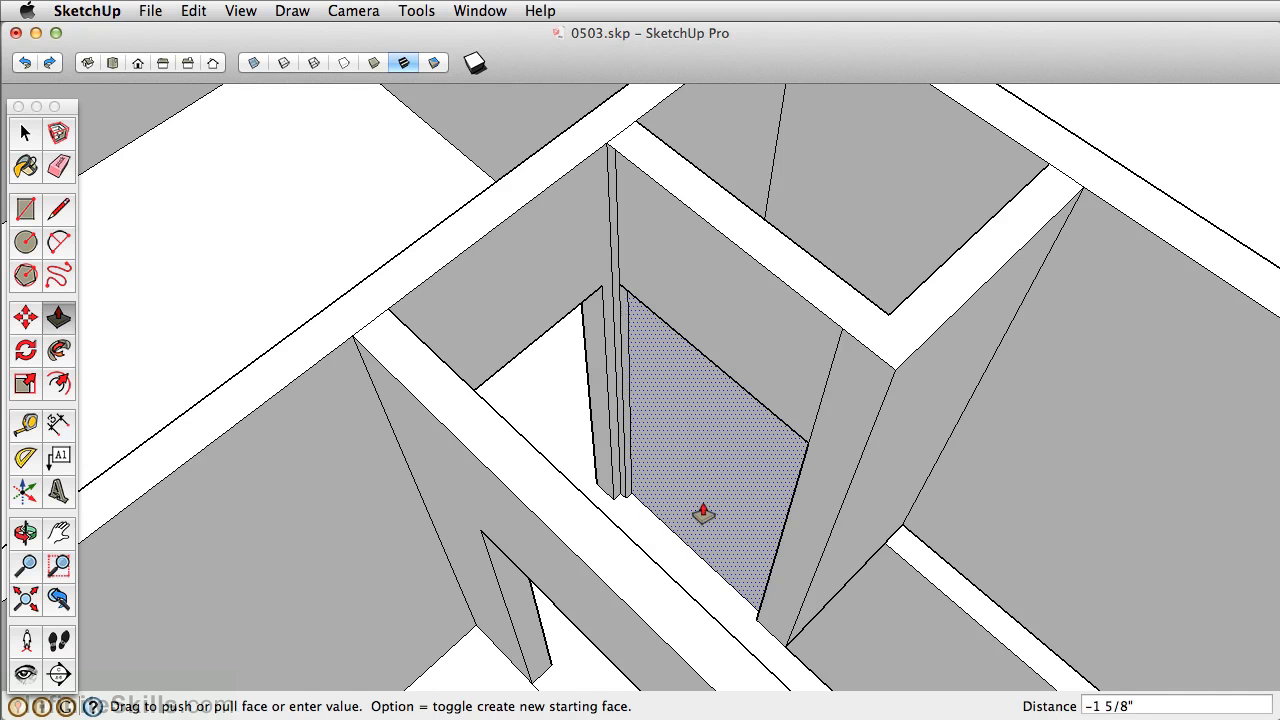
click(737, 517)
Erase the leftover vertical edge beside the new doorway opening
middle_drag(737, 517, 776, 437)
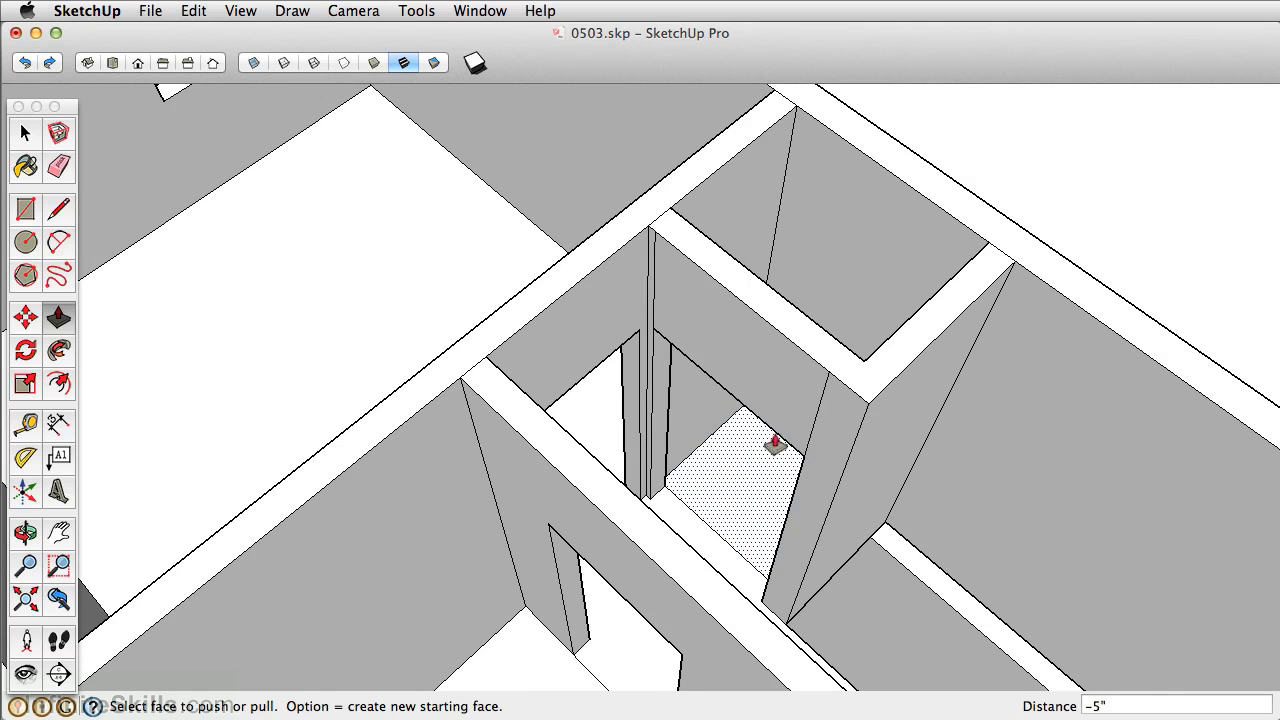
key(e)
click(823, 402)
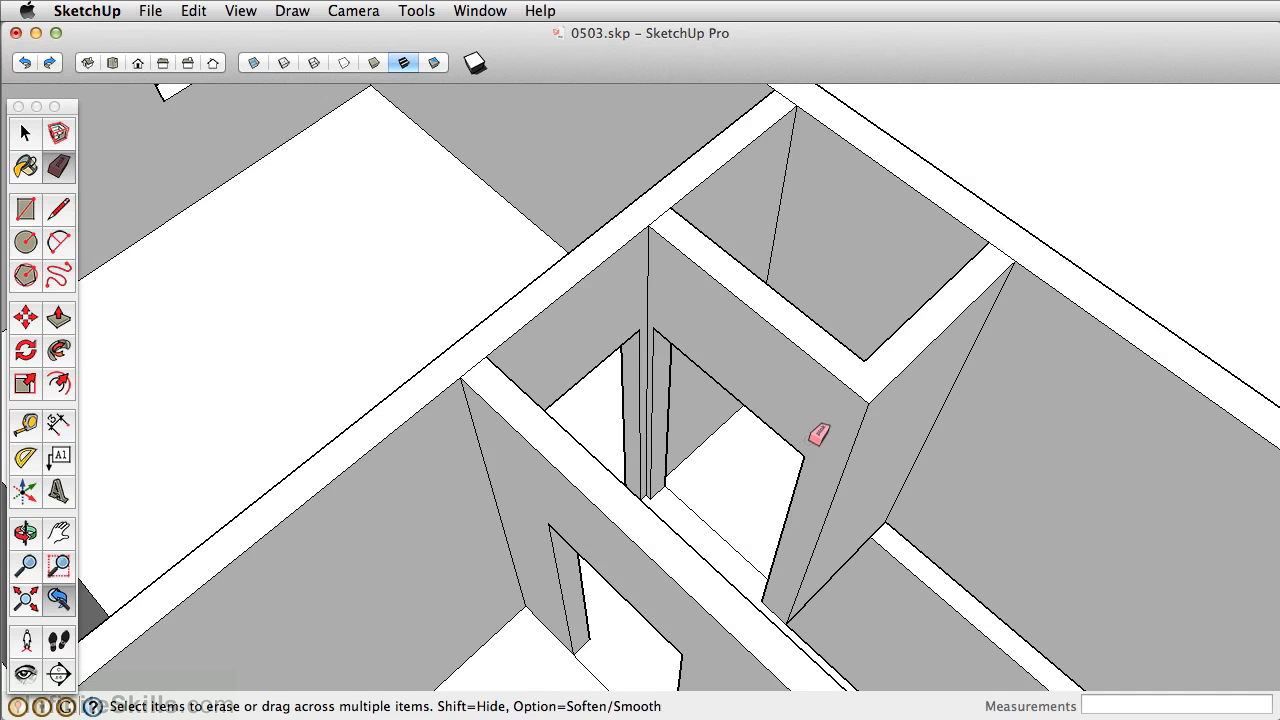
Copy the back wall's bottom edge up the wall to door height
key(space)
scroll(810, 450, down, 3)
middle_drag(809, 449, 737, 503)
scroll(700, 480, up, 3)
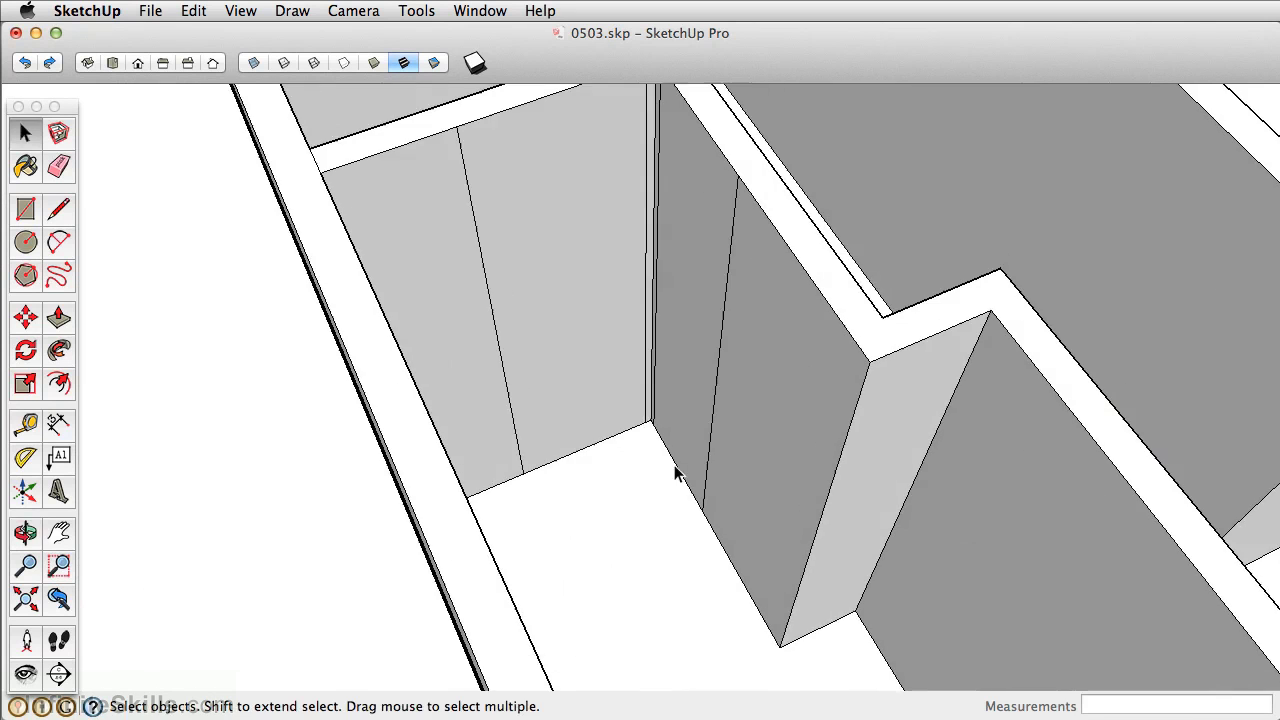
middle_drag(674, 466, 750, 527)
click(740, 542)
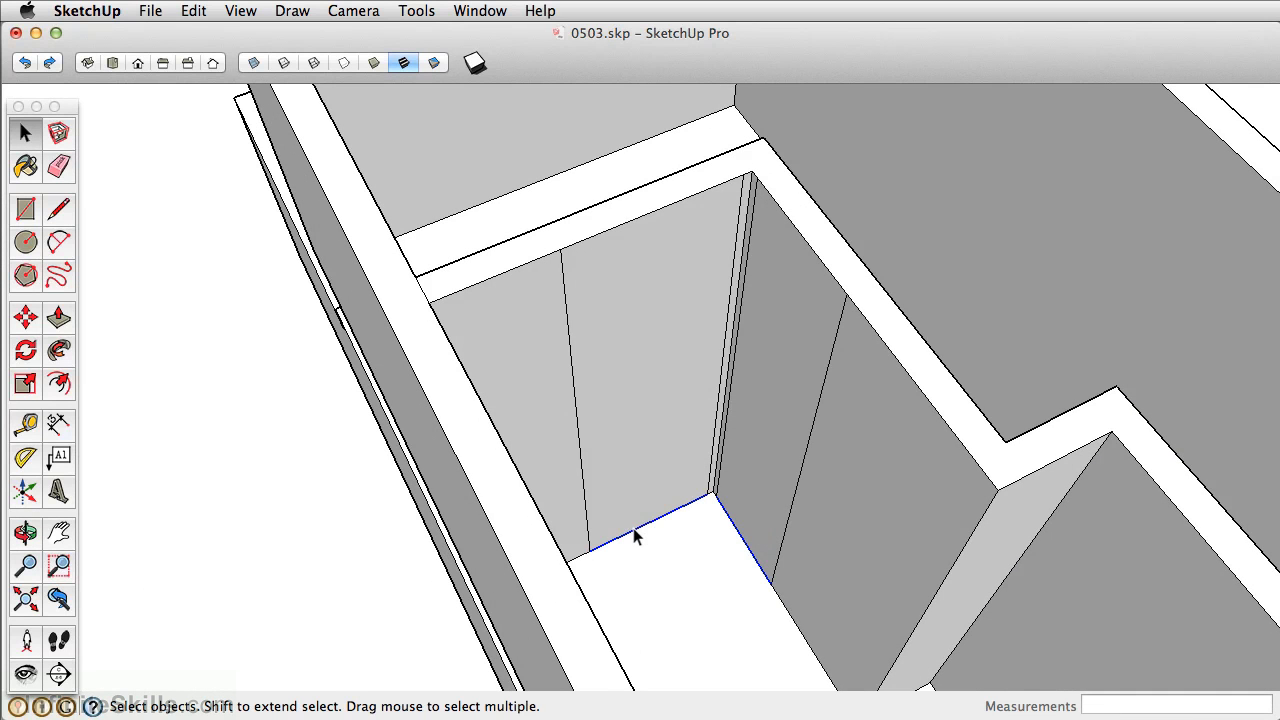
key(m)
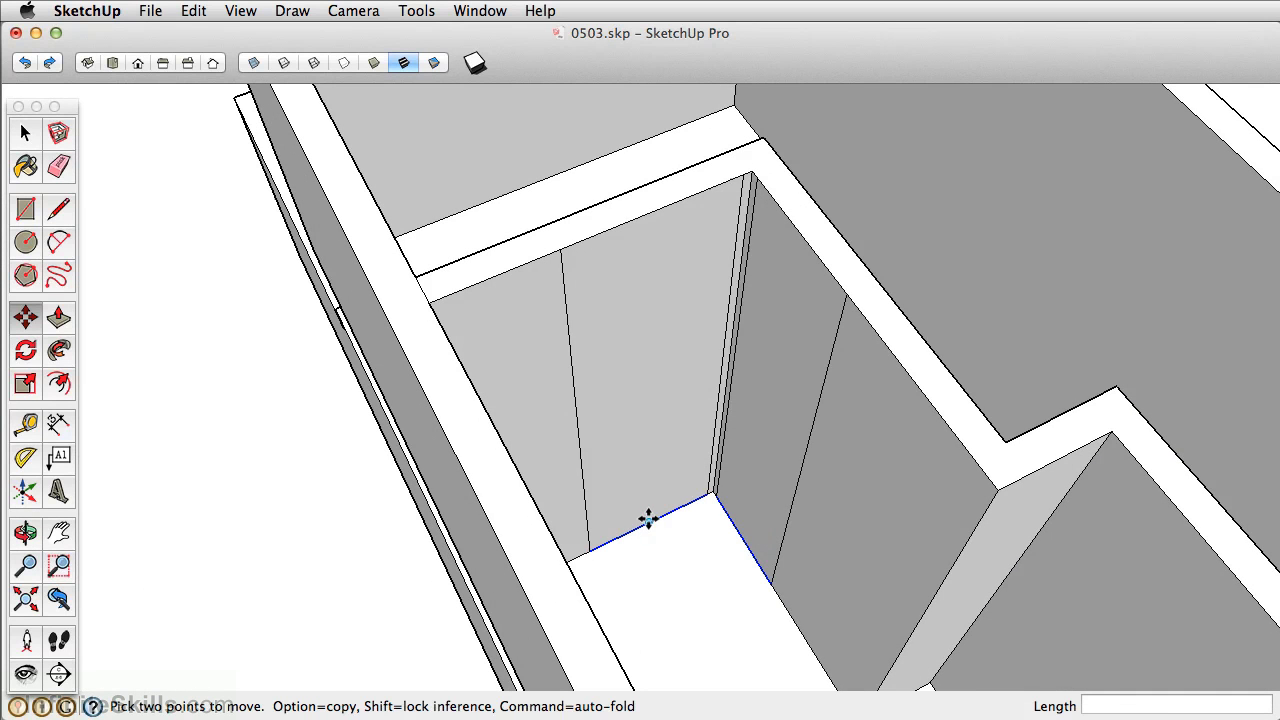
click(648, 522)
key(alt)
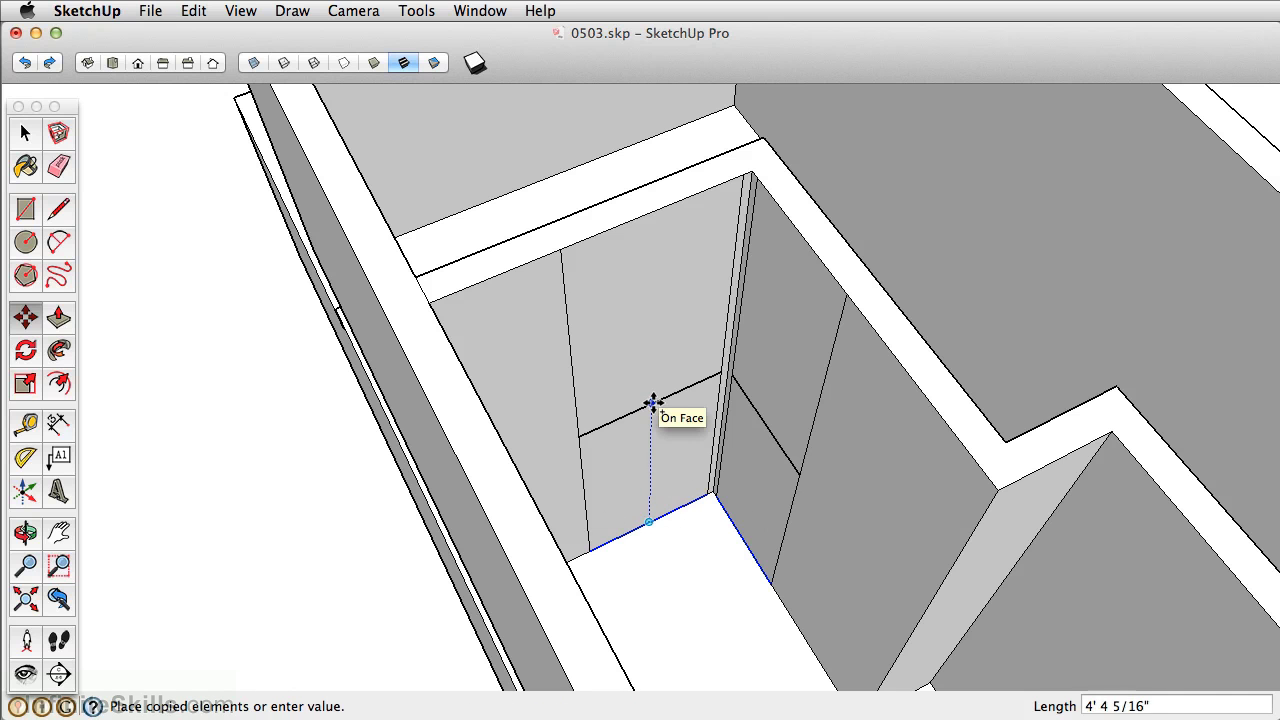
key(Return)
Push the door face -5" through the back wall, then the adjoining side face by the same depth
key(p)
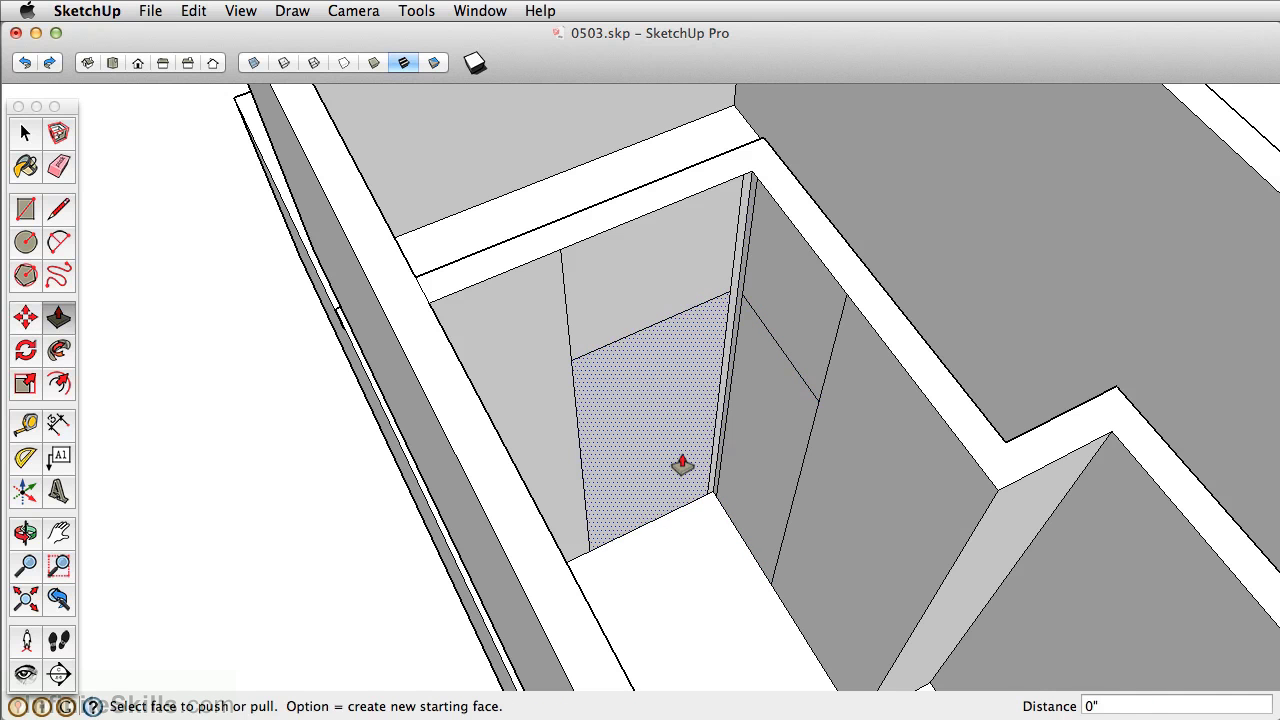
click(680, 458)
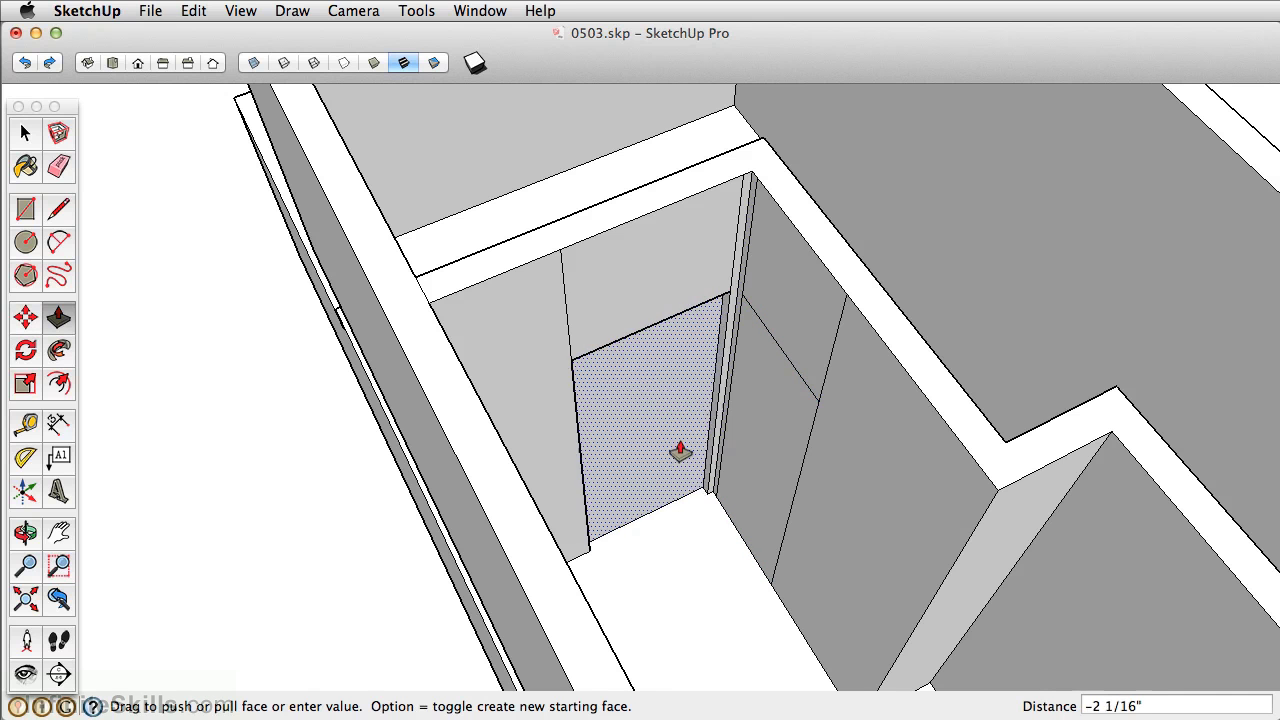
click(680, 385)
double_click(785, 450)
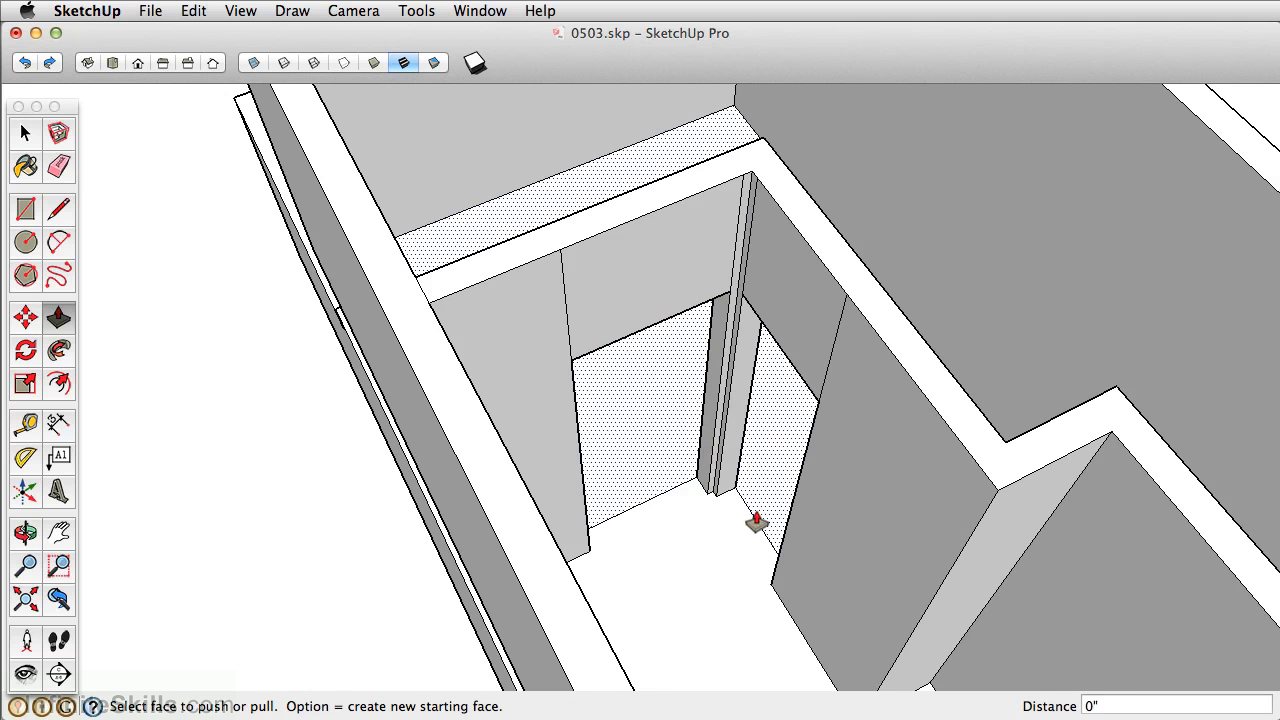
Erase the leftover header, jamb, wall and floor edges around the new doorway
key(e)
click(566, 305)
click(745, 225)
click(850, 322)
click(749, 506)
click(686, 487)
Orbit and zoom around the second floor to inspect the openings and the whole building
mouse_move(793, 413)
middle_down()
mouse_move(706, 420)
mouse_move(817, 400)
mouse_move(491, 434)
middle_up()
mouse_move(645, 385)
middle_down()
mouse_move(843, 363)
mouse_move(554, 280)
middle_up()
middle_drag(735, 220, 806, 429)
mouse_move(729, 414)
middle_down()
mouse_move(731, 514)
mouse_move(803, 491)
mouse_move(711, 443)
mouse_move(797, 414)
middle_up()
middle_drag(724, 312, 690, 340)
scroll(677, 363, up, 5)
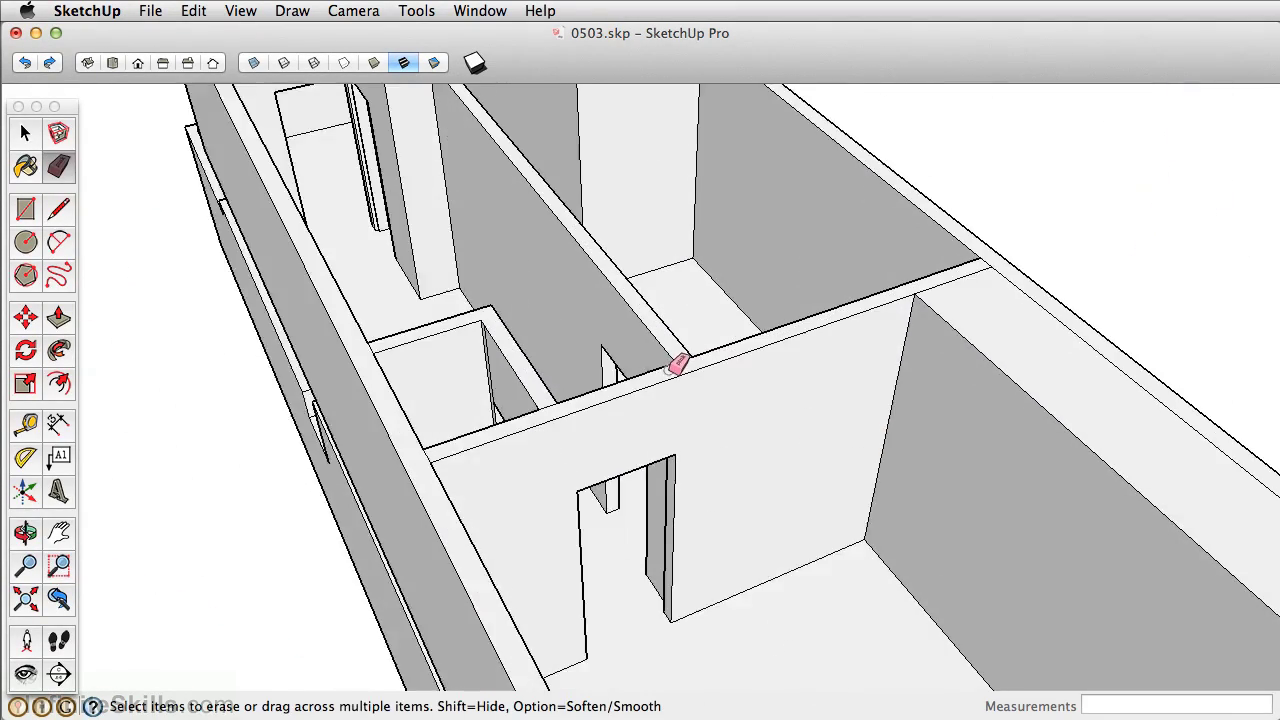
scroll(511, 386, down, 3)
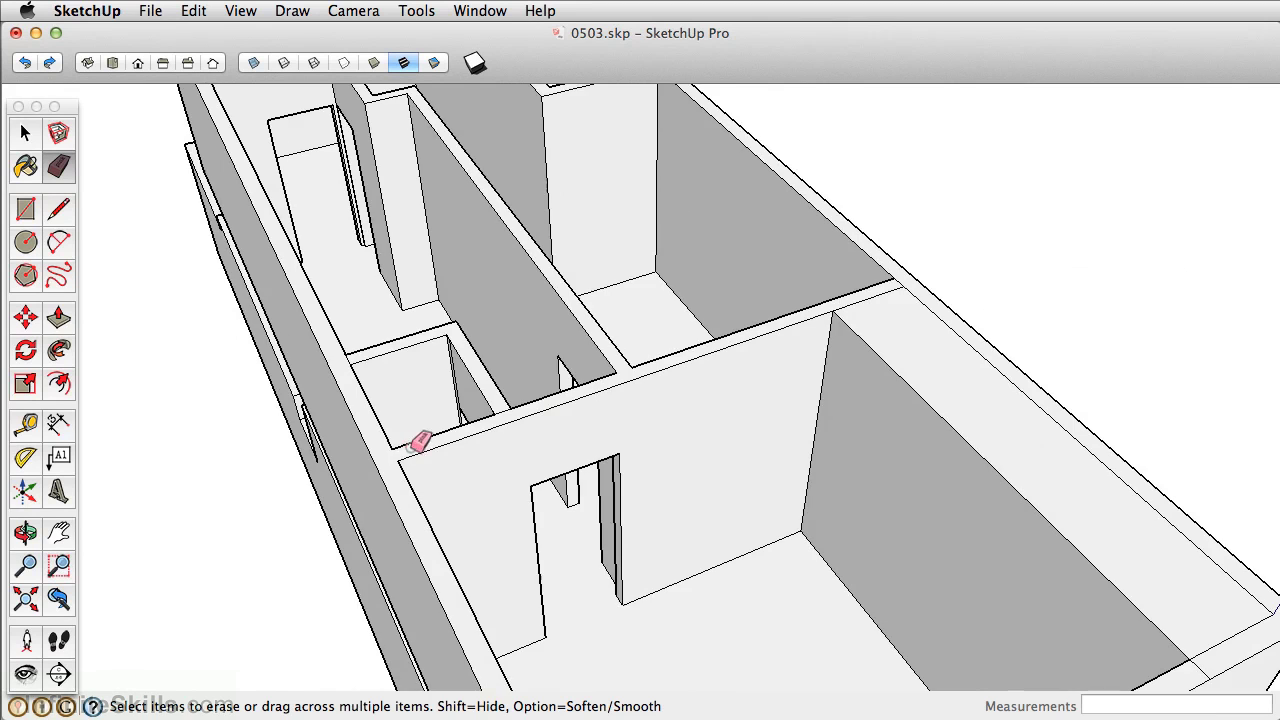
scroll(946, 251, up, 6)
scroll(876, 300, down, 3)
middle_drag(857, 291, 671, 386)
scroll(352, 305, up, 4)
scroll(260, 289, down, 3)
middle_drag(260, 289, 343, 206)
scroll(408, 348, down, 2)
middle_drag(408, 348, 570, 425)
scroll(1030, 594, up, 3)
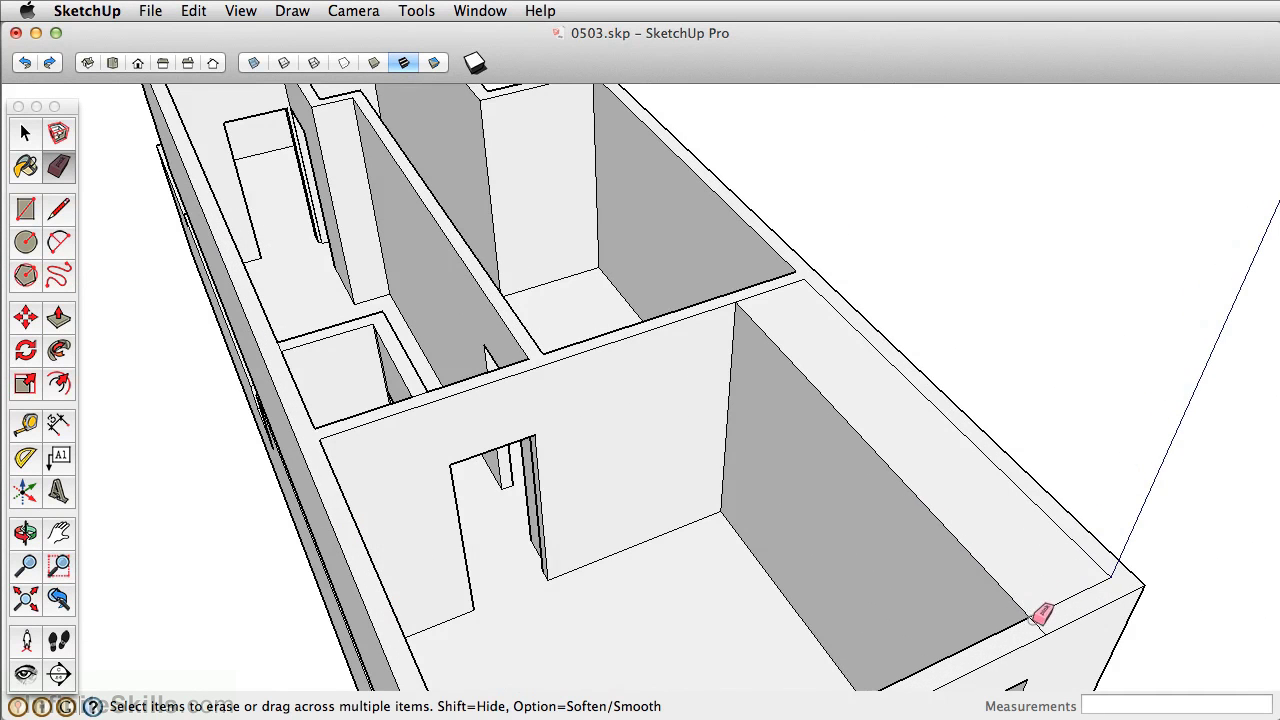
scroll(857, 529, down, 4)
middle_drag(711, 506, 731, 346)
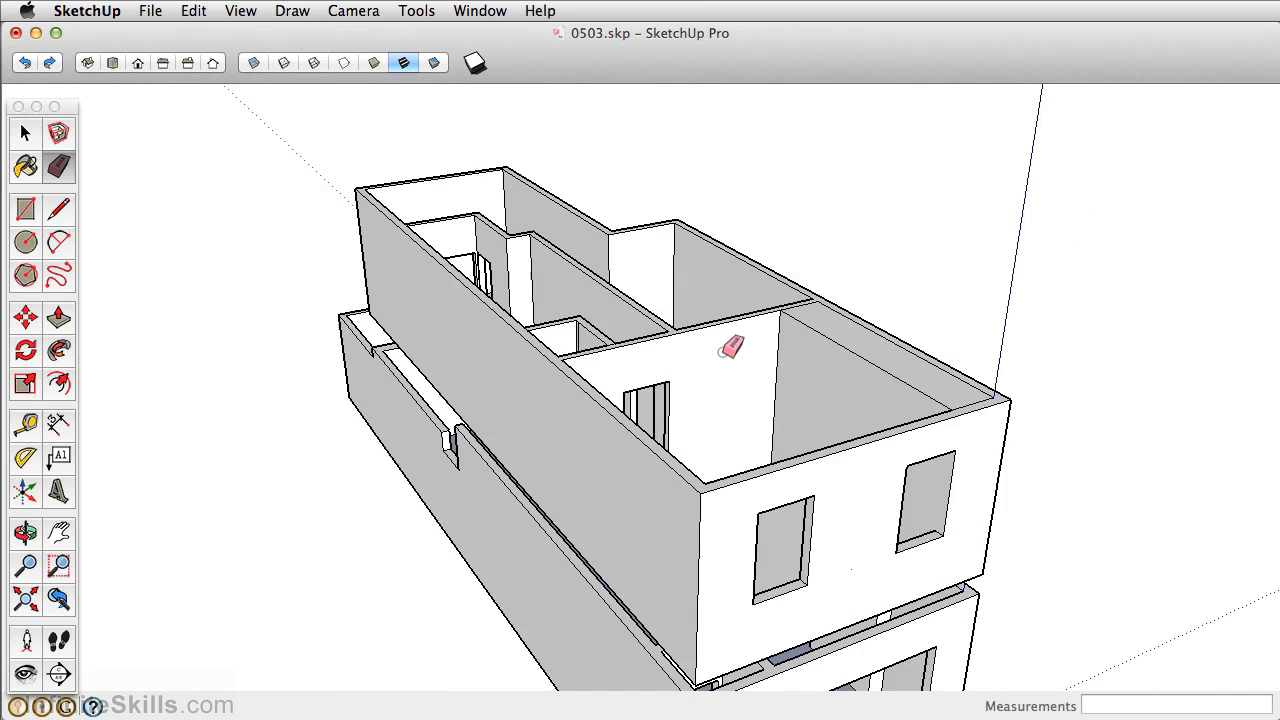